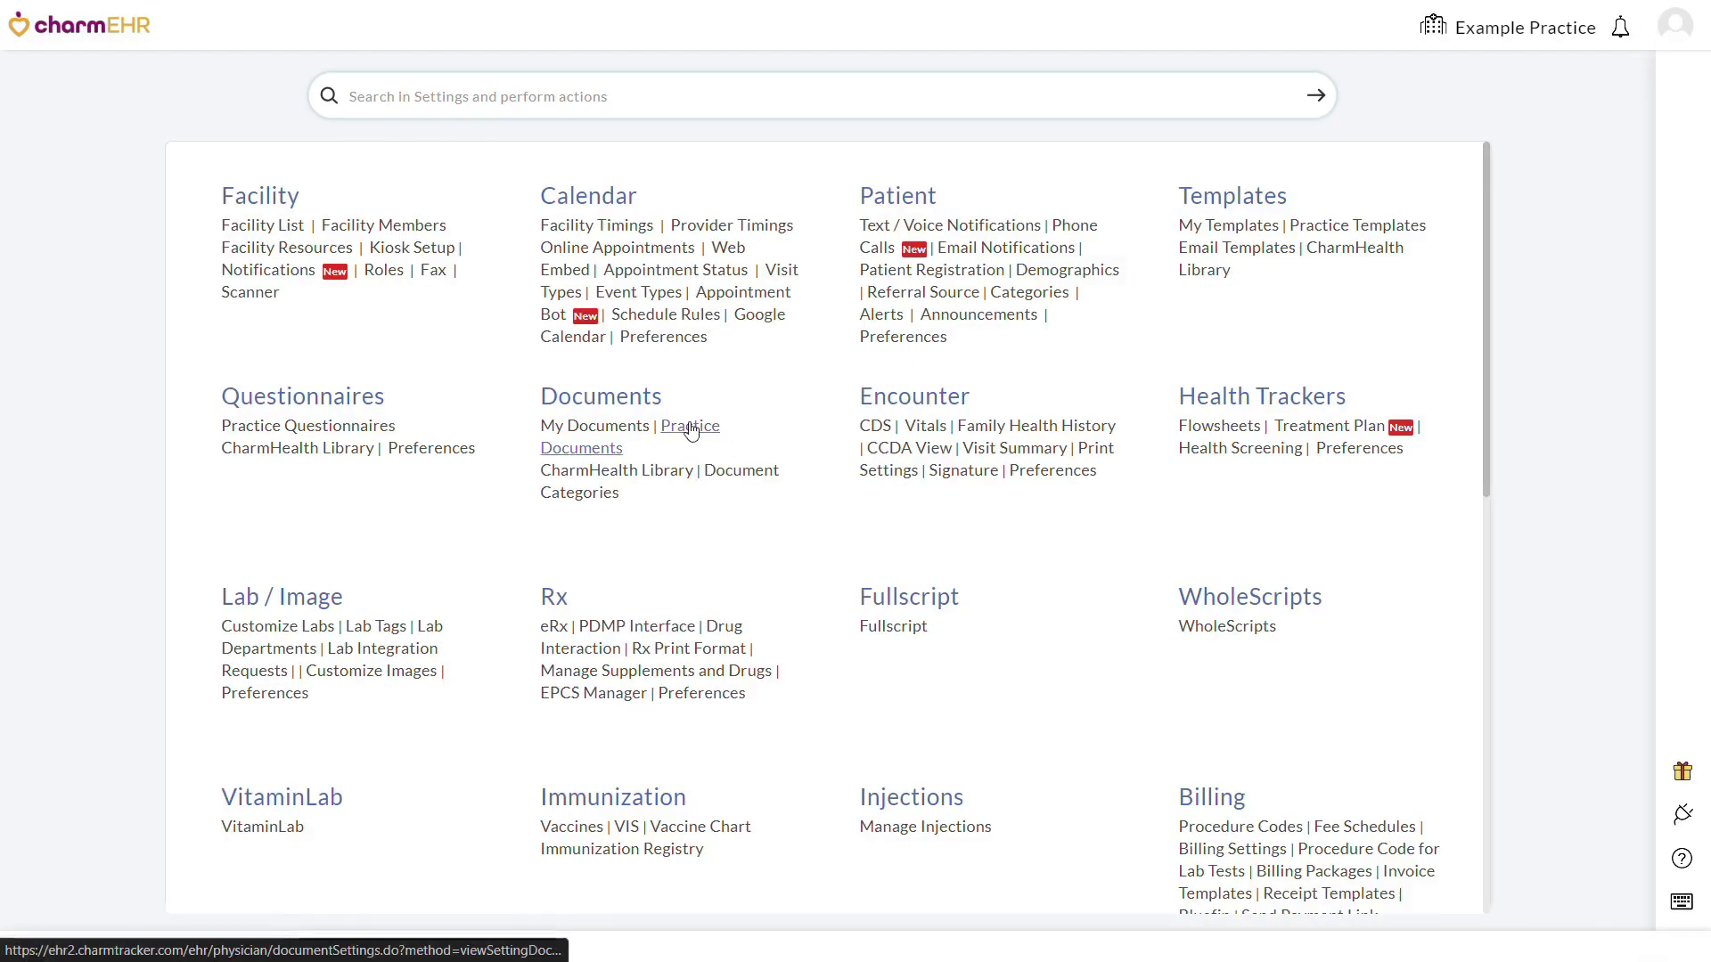
# - Review the Practice Documents list and the Upload Document form's Document Type options
pyautogui.click(692, 431)
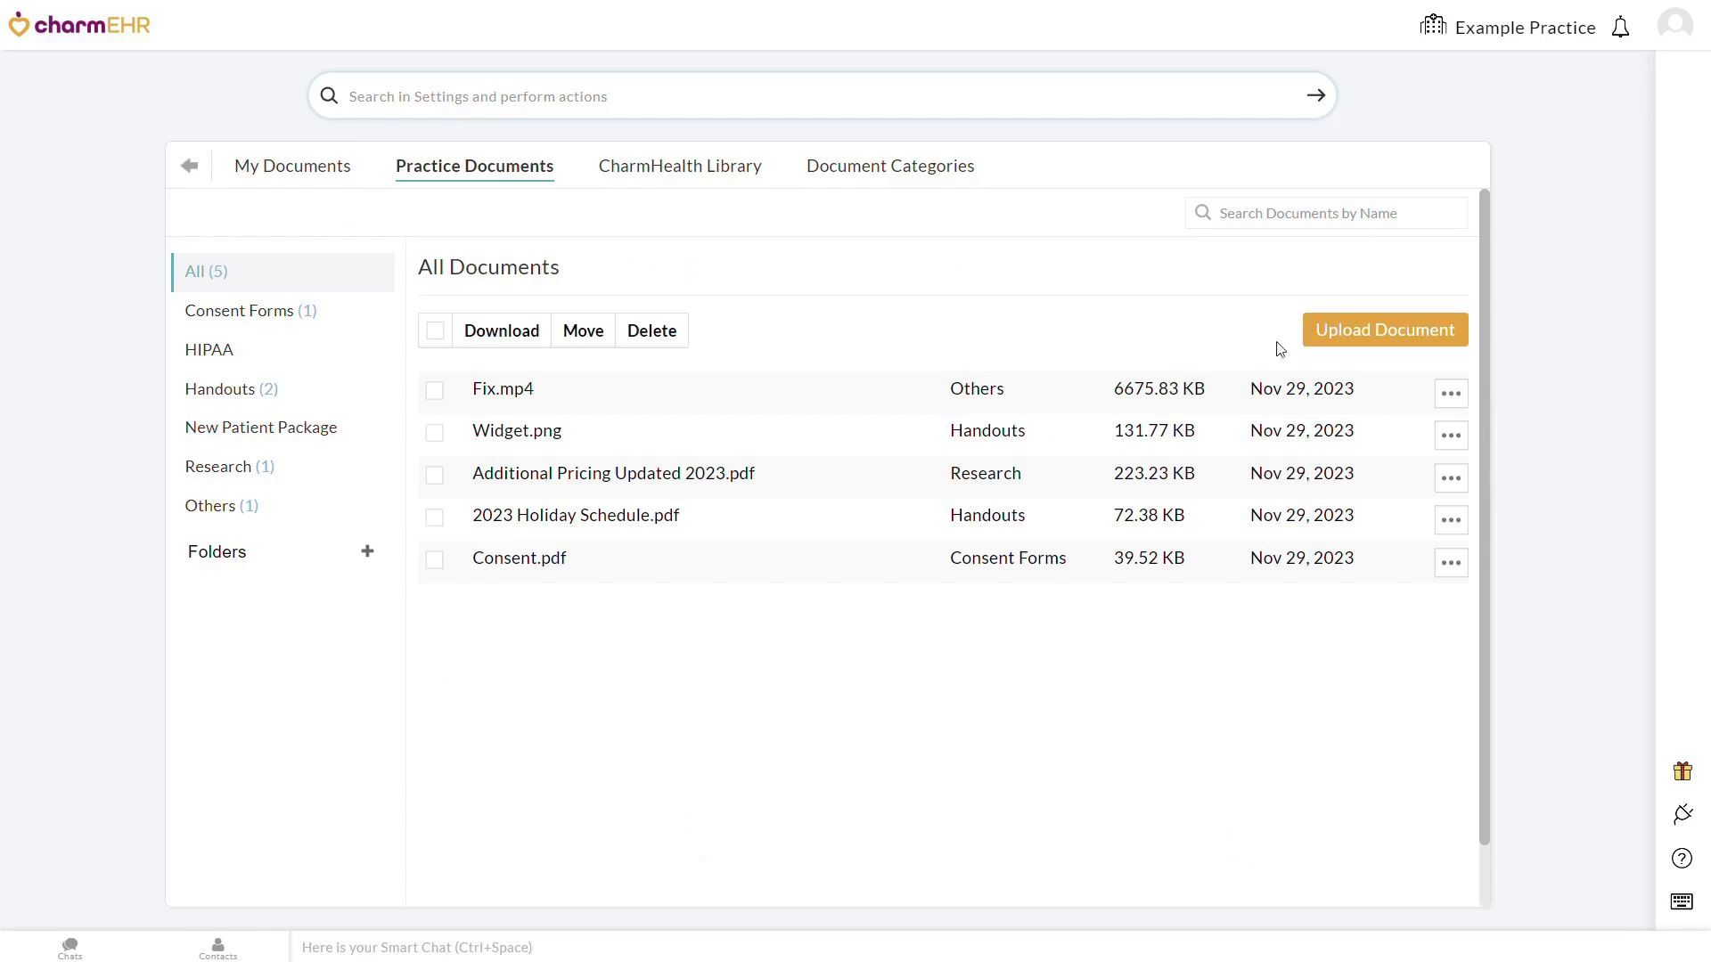
pyautogui.click(1385, 330)
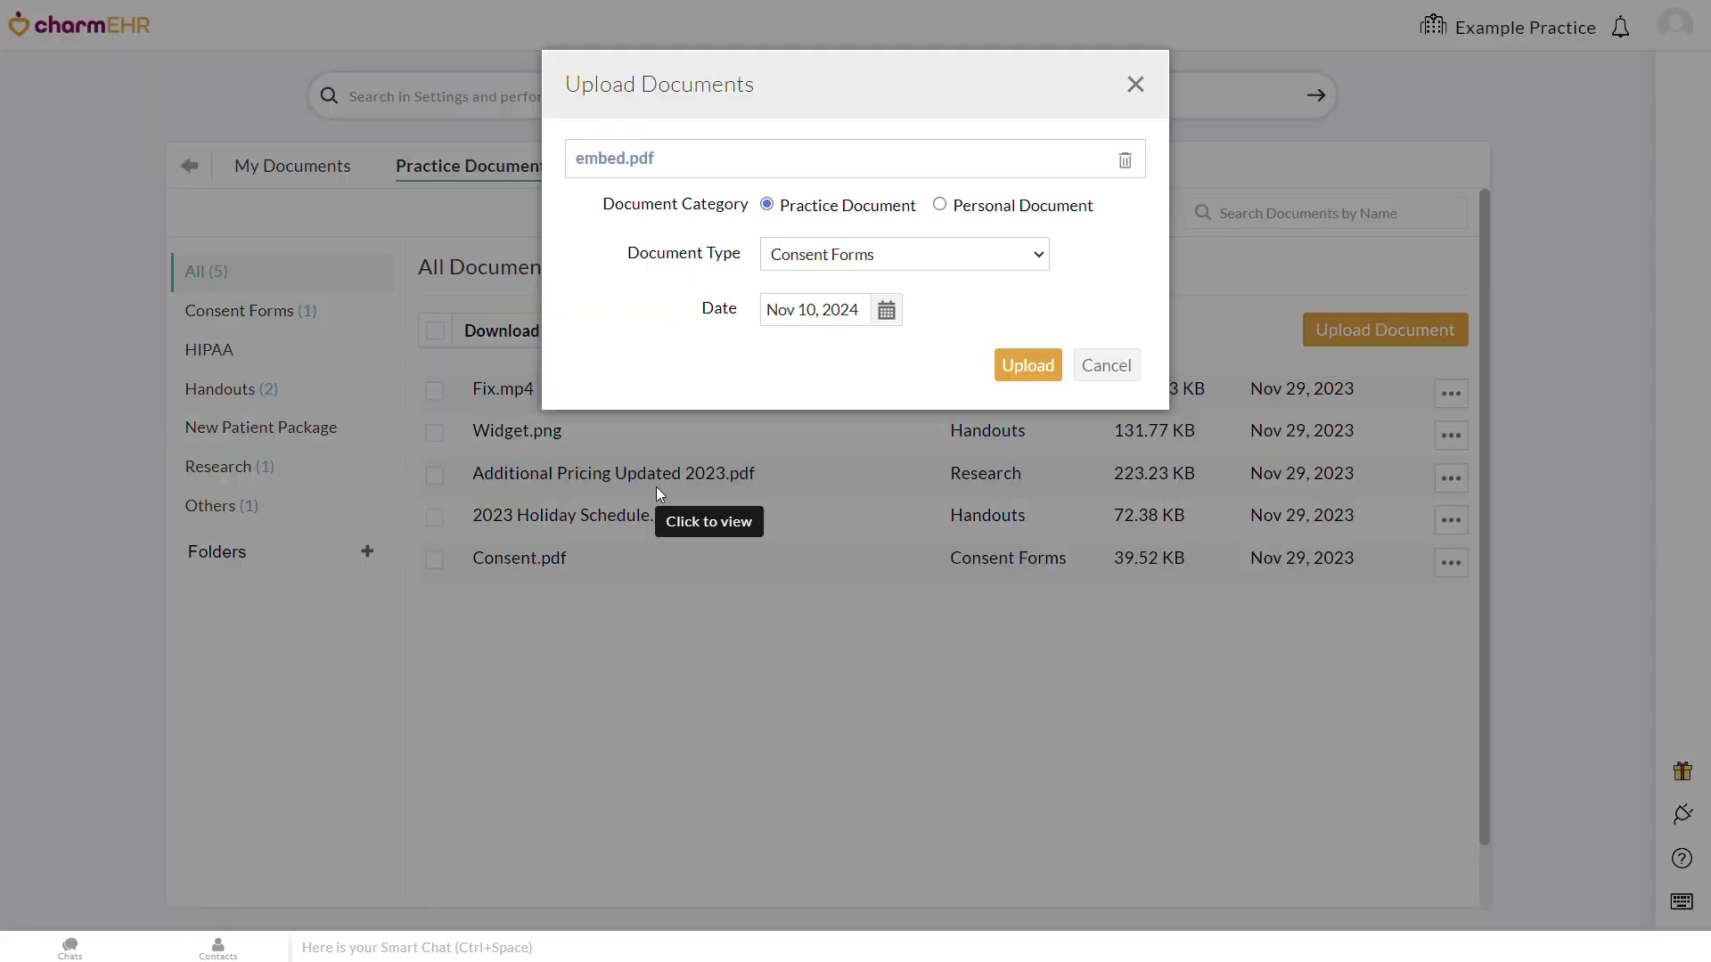
pyautogui.click(1040, 257)
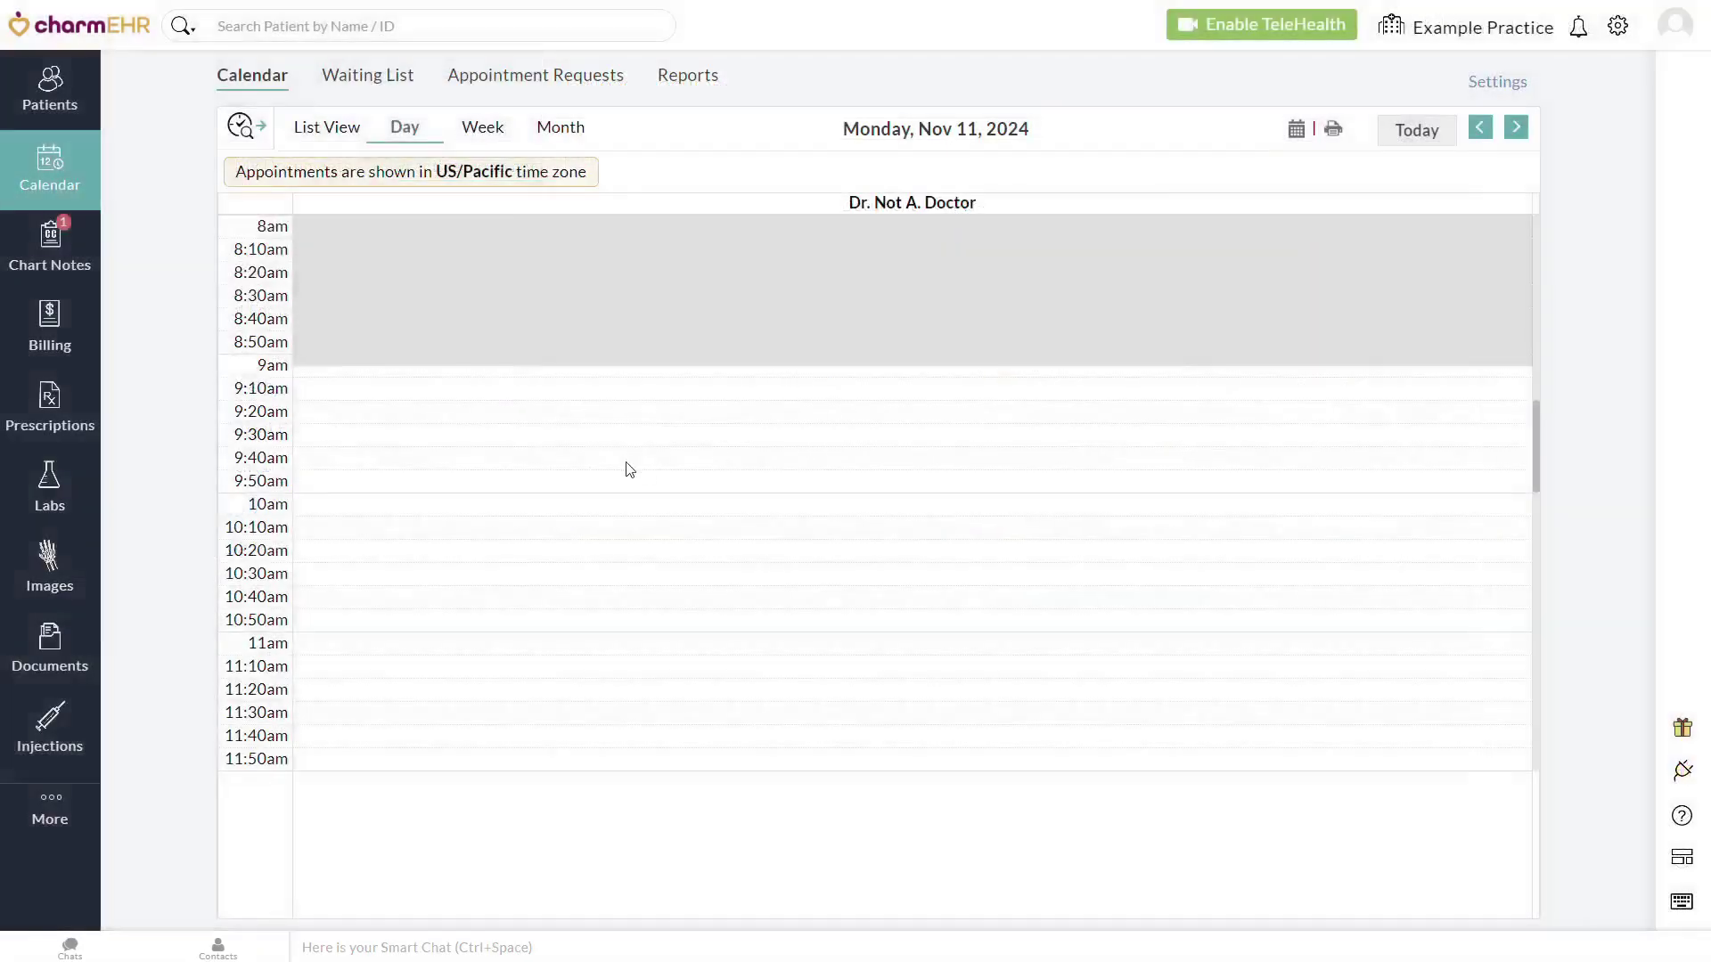
# - Start a 9:40am appointment and expand its Consent Forms (Documents) section
pyautogui.click(628, 463)
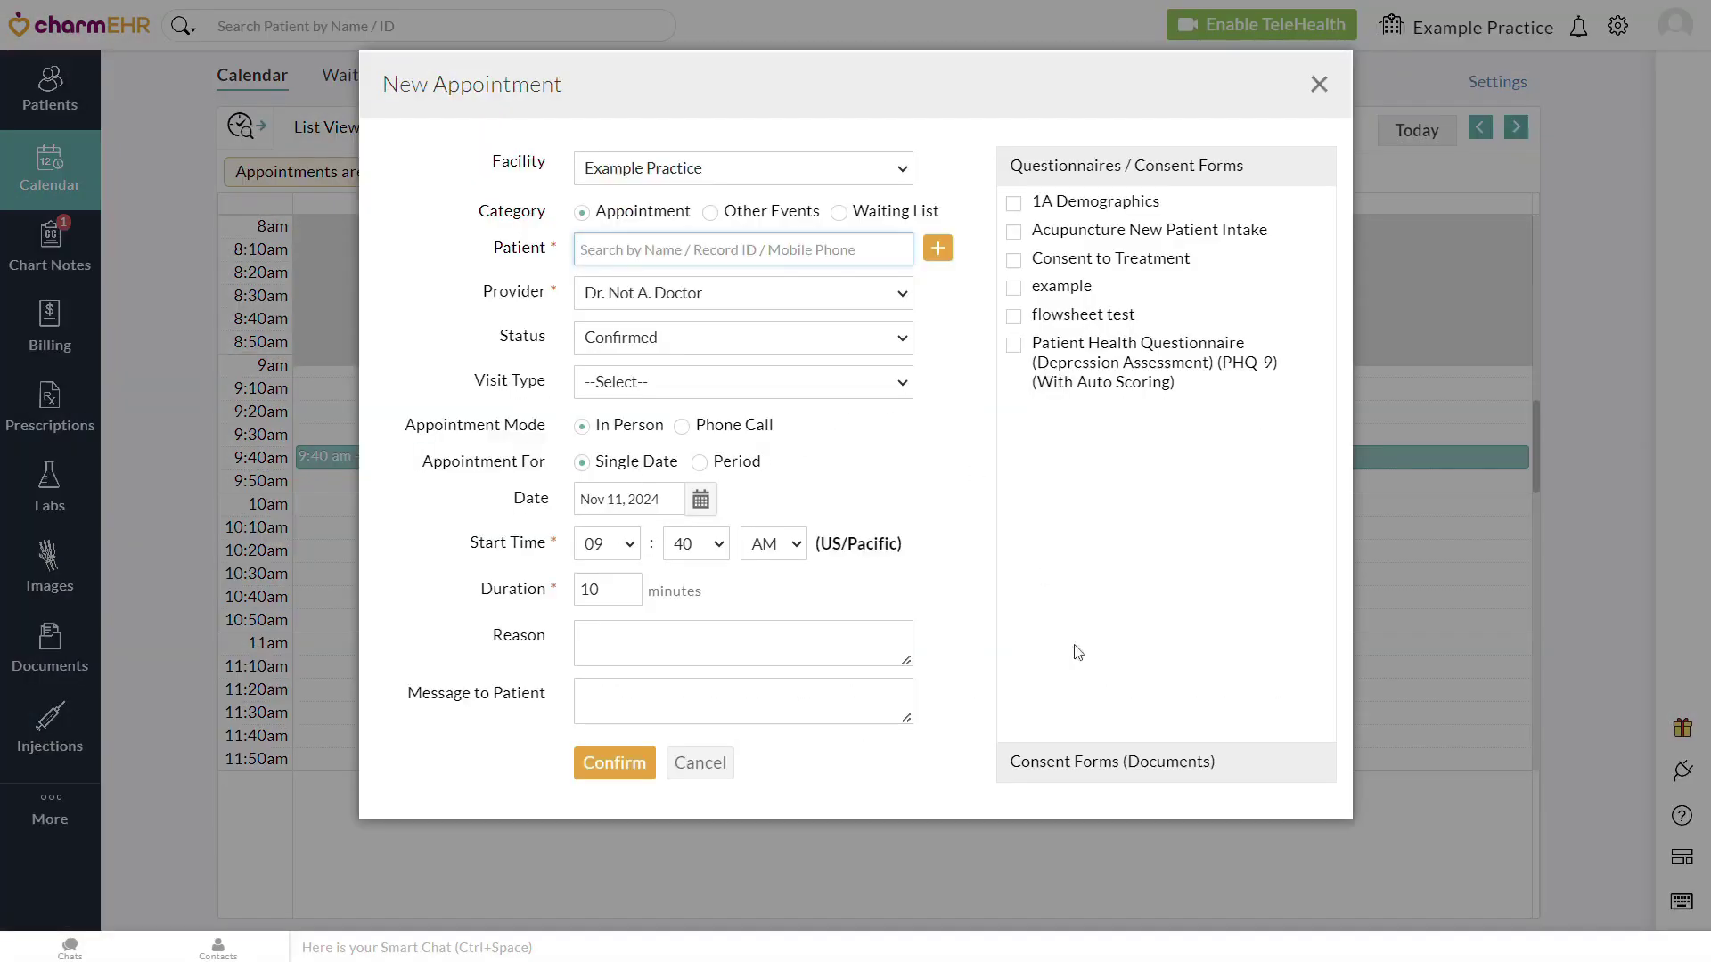
pyautogui.click(1137, 762)
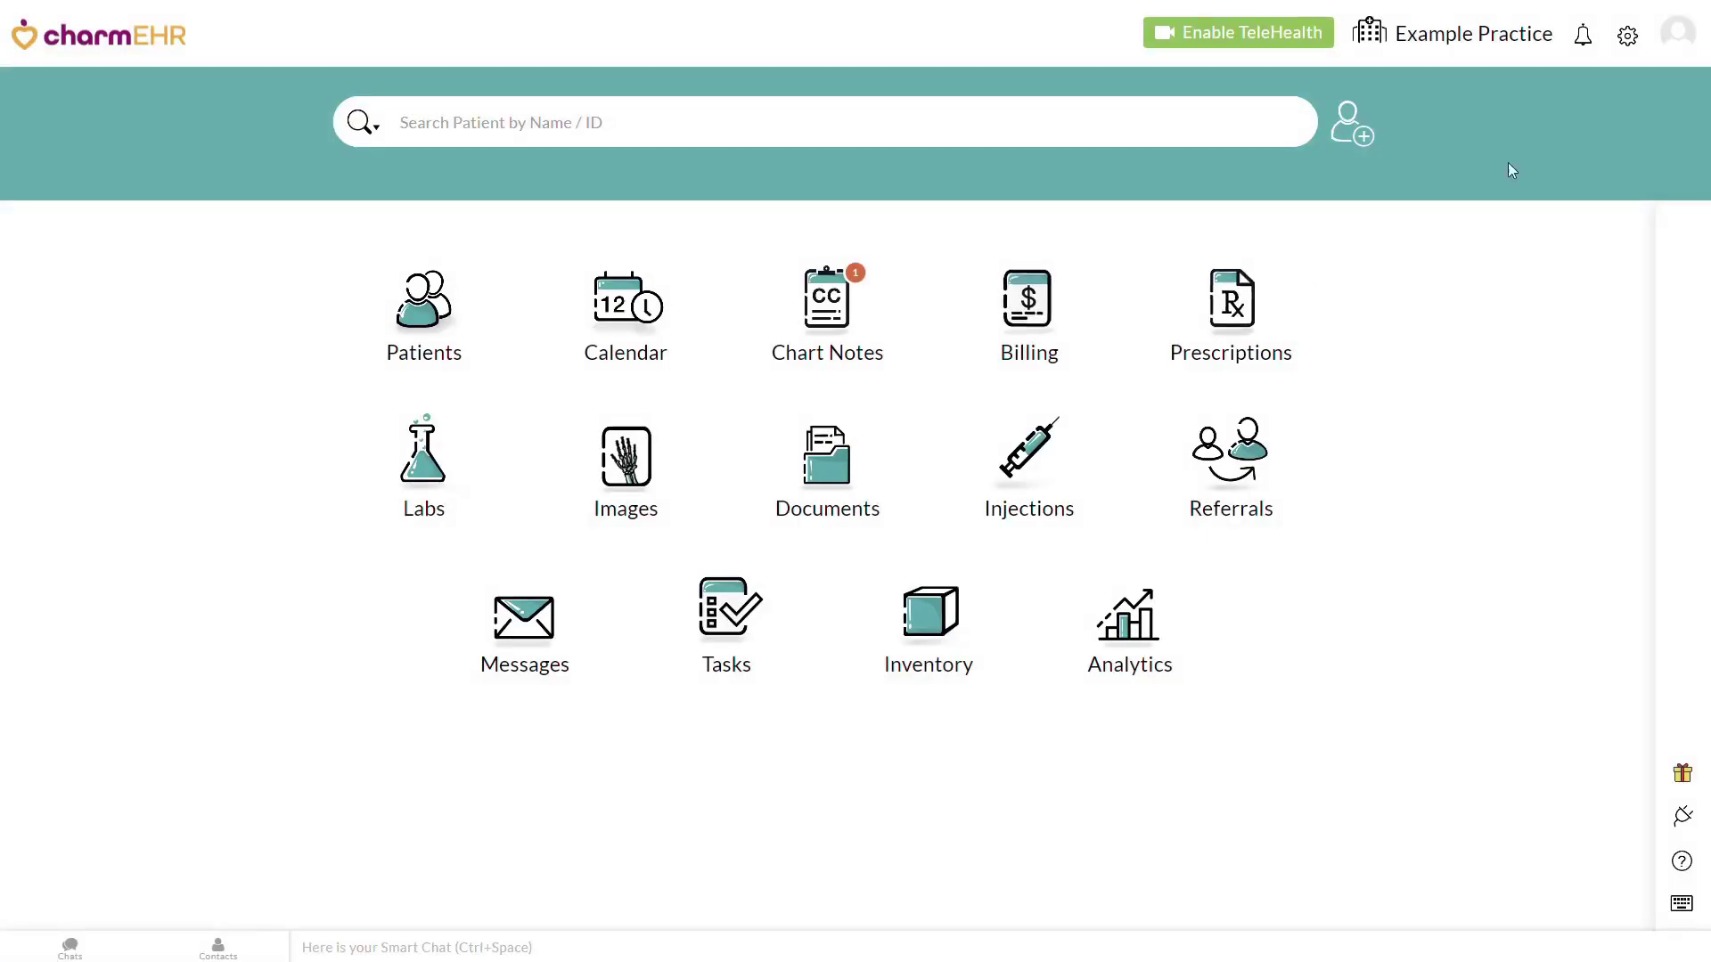
pyautogui.click(1630, 40)
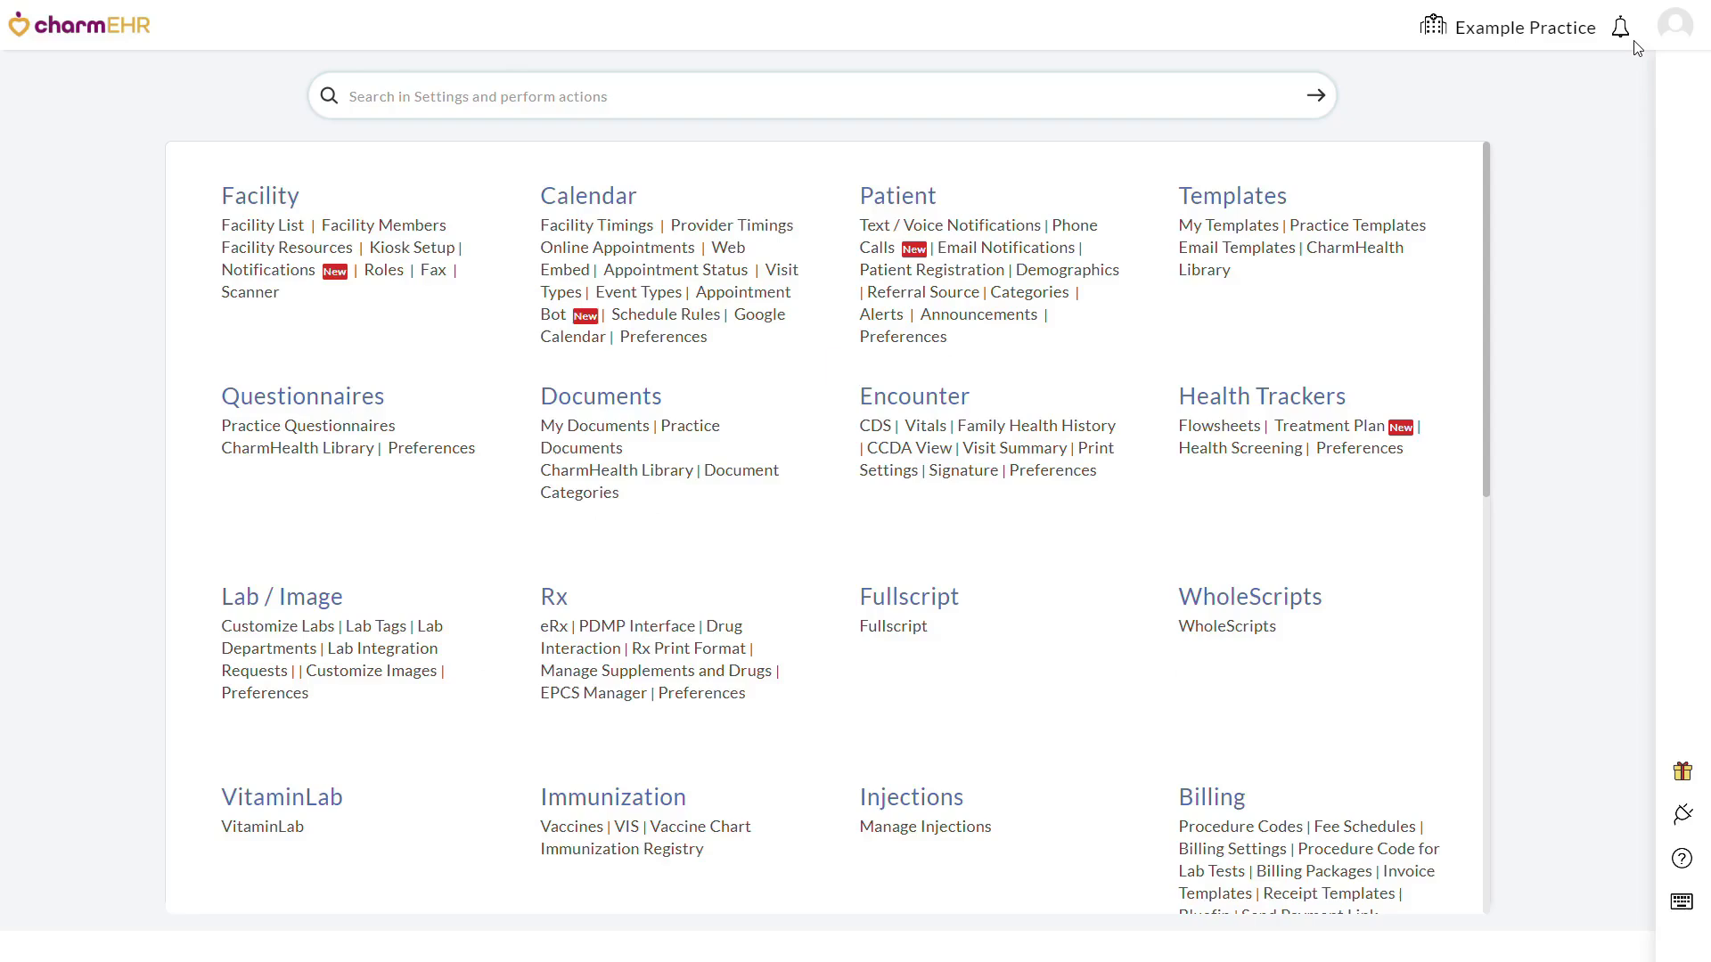
pyautogui.click(673, 254)
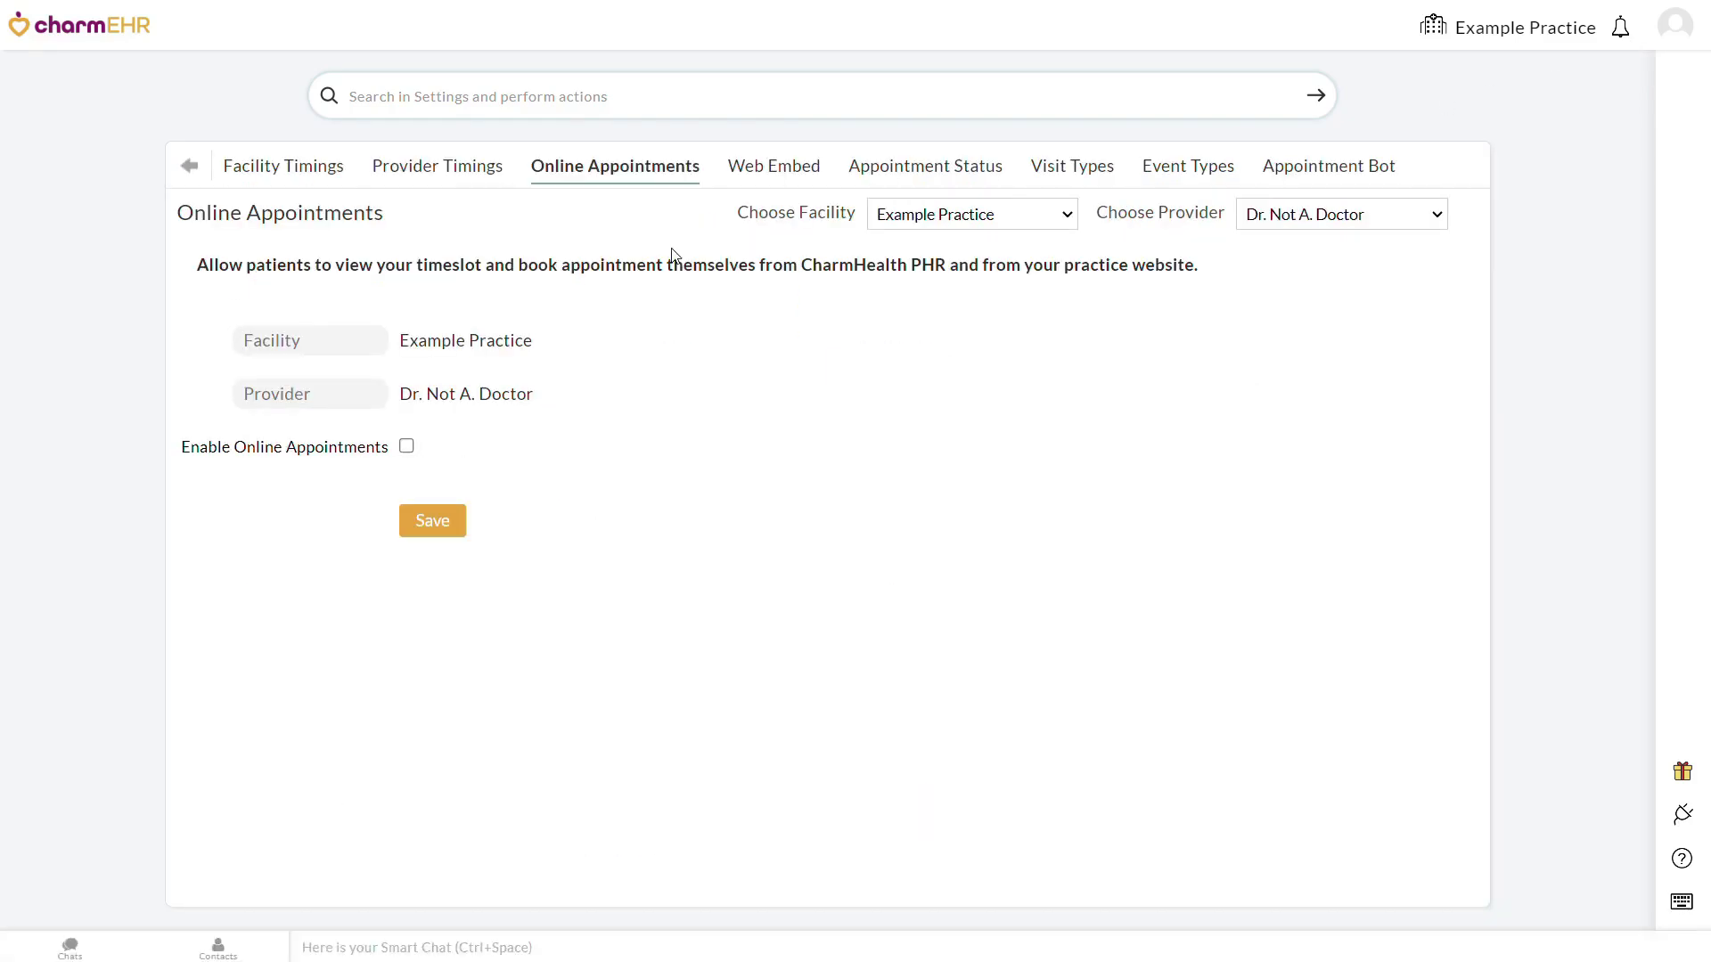
pyautogui.click(406, 446)
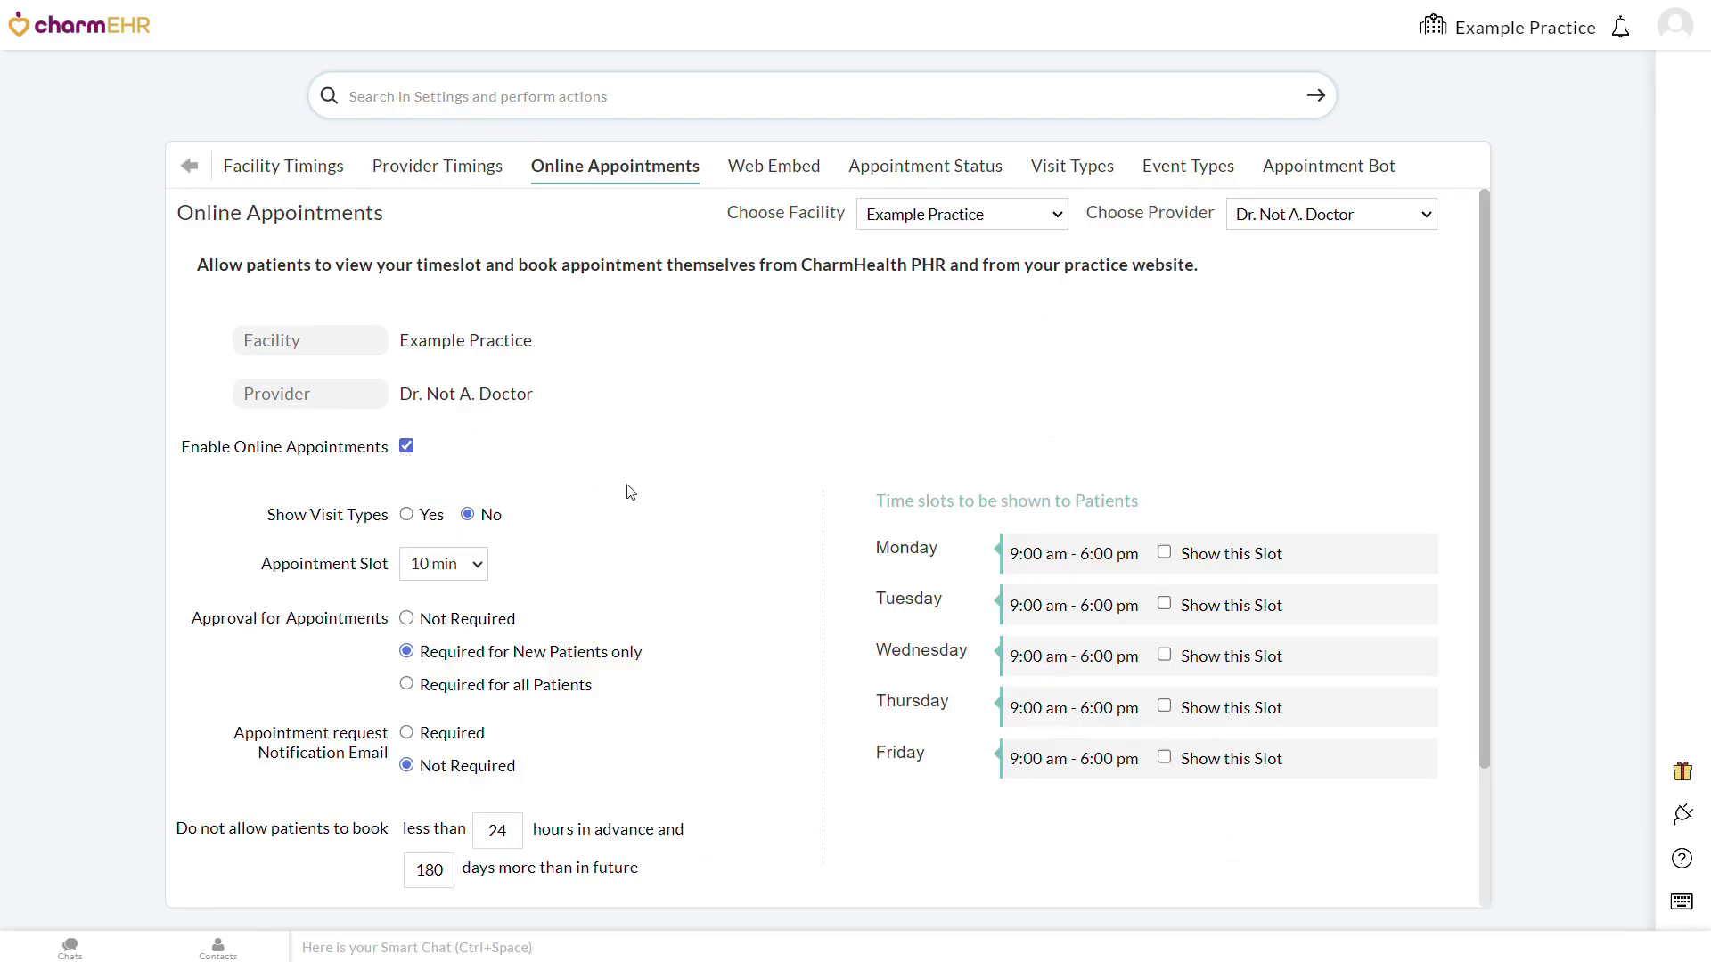
pyautogui.scroll(-2, 632, 494)
pyautogui.click(598, 835)
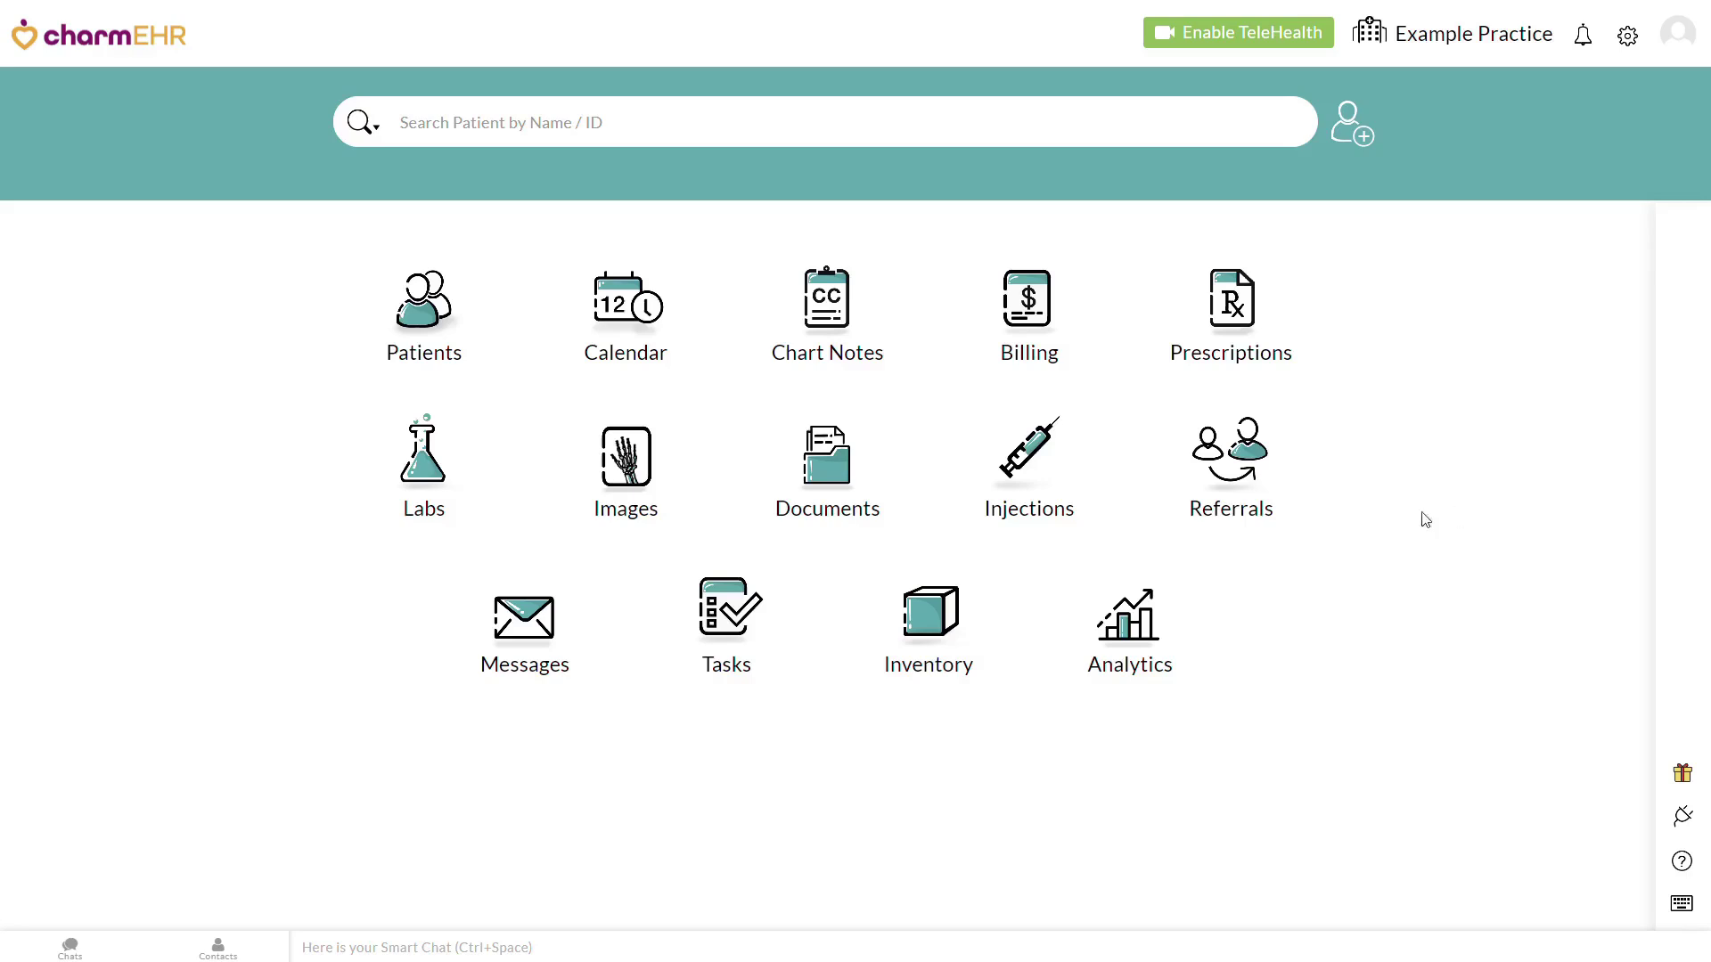
# - Check the Calendar's 9:40am New Appointment form, then go to the practice Settings
pyautogui.click(596, 307)
pyautogui.click(627, 464)
pyautogui.click(1627, 36)
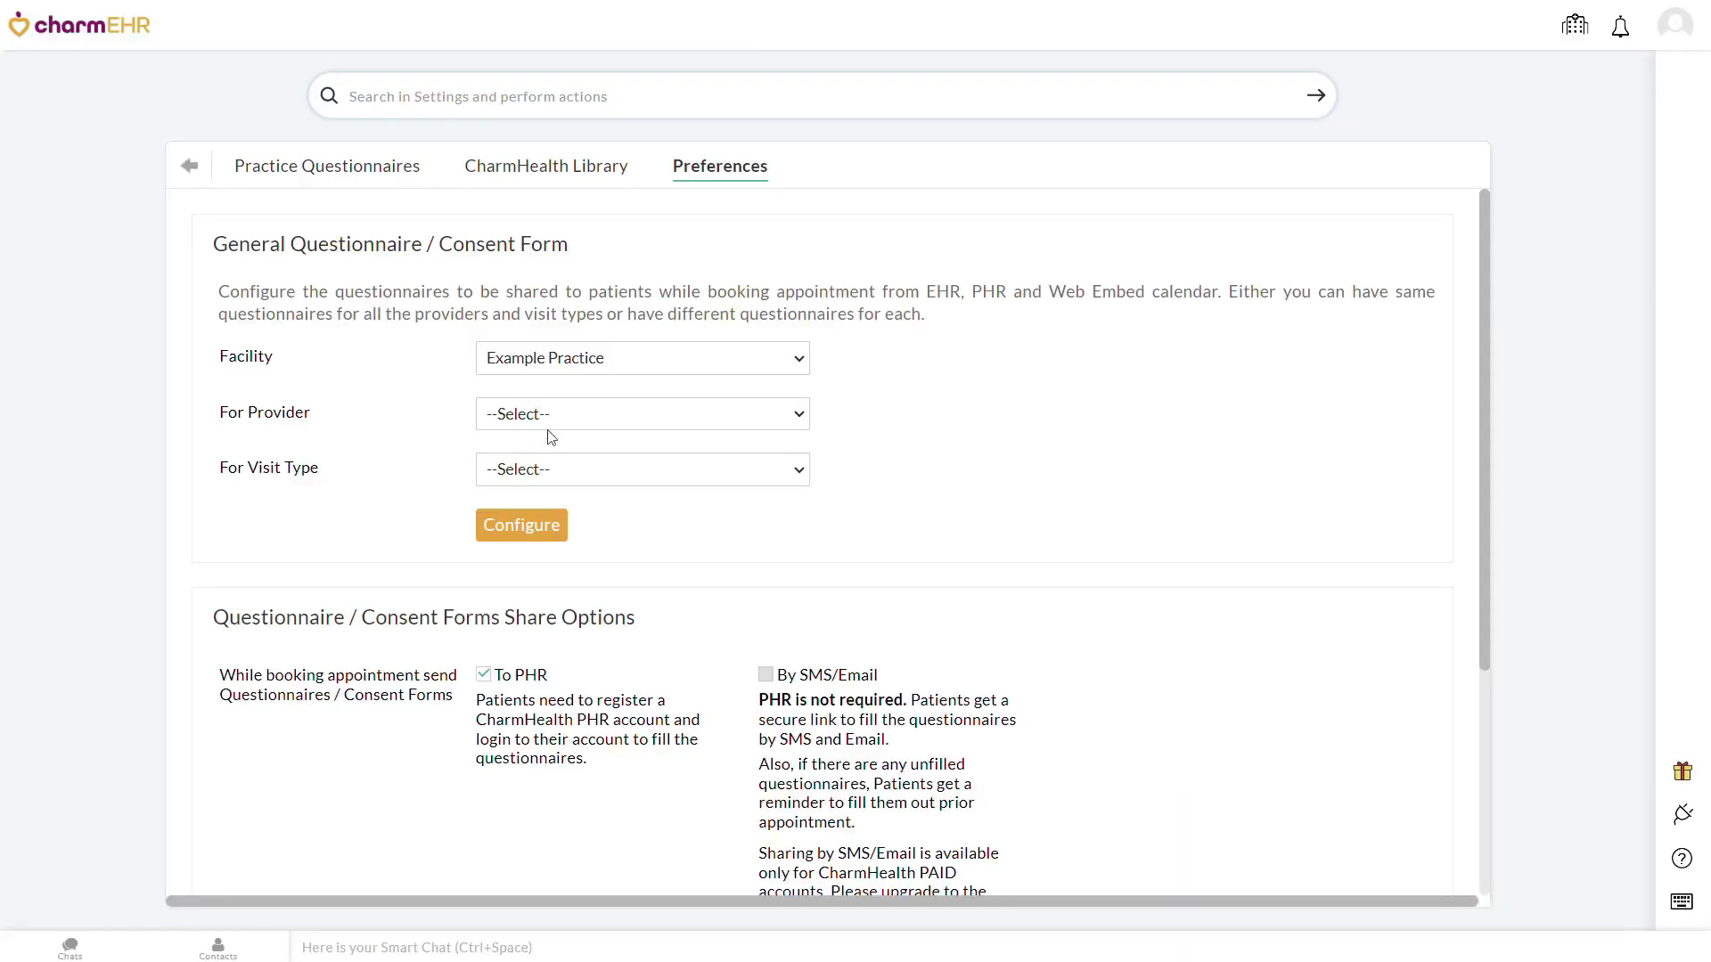
# - Add a preference sending Acupuncture New Patient Intake and Consent to Treatment for All Providers and All Visit Types
pyautogui.click(574, 415)
pyautogui.click(621, 476)
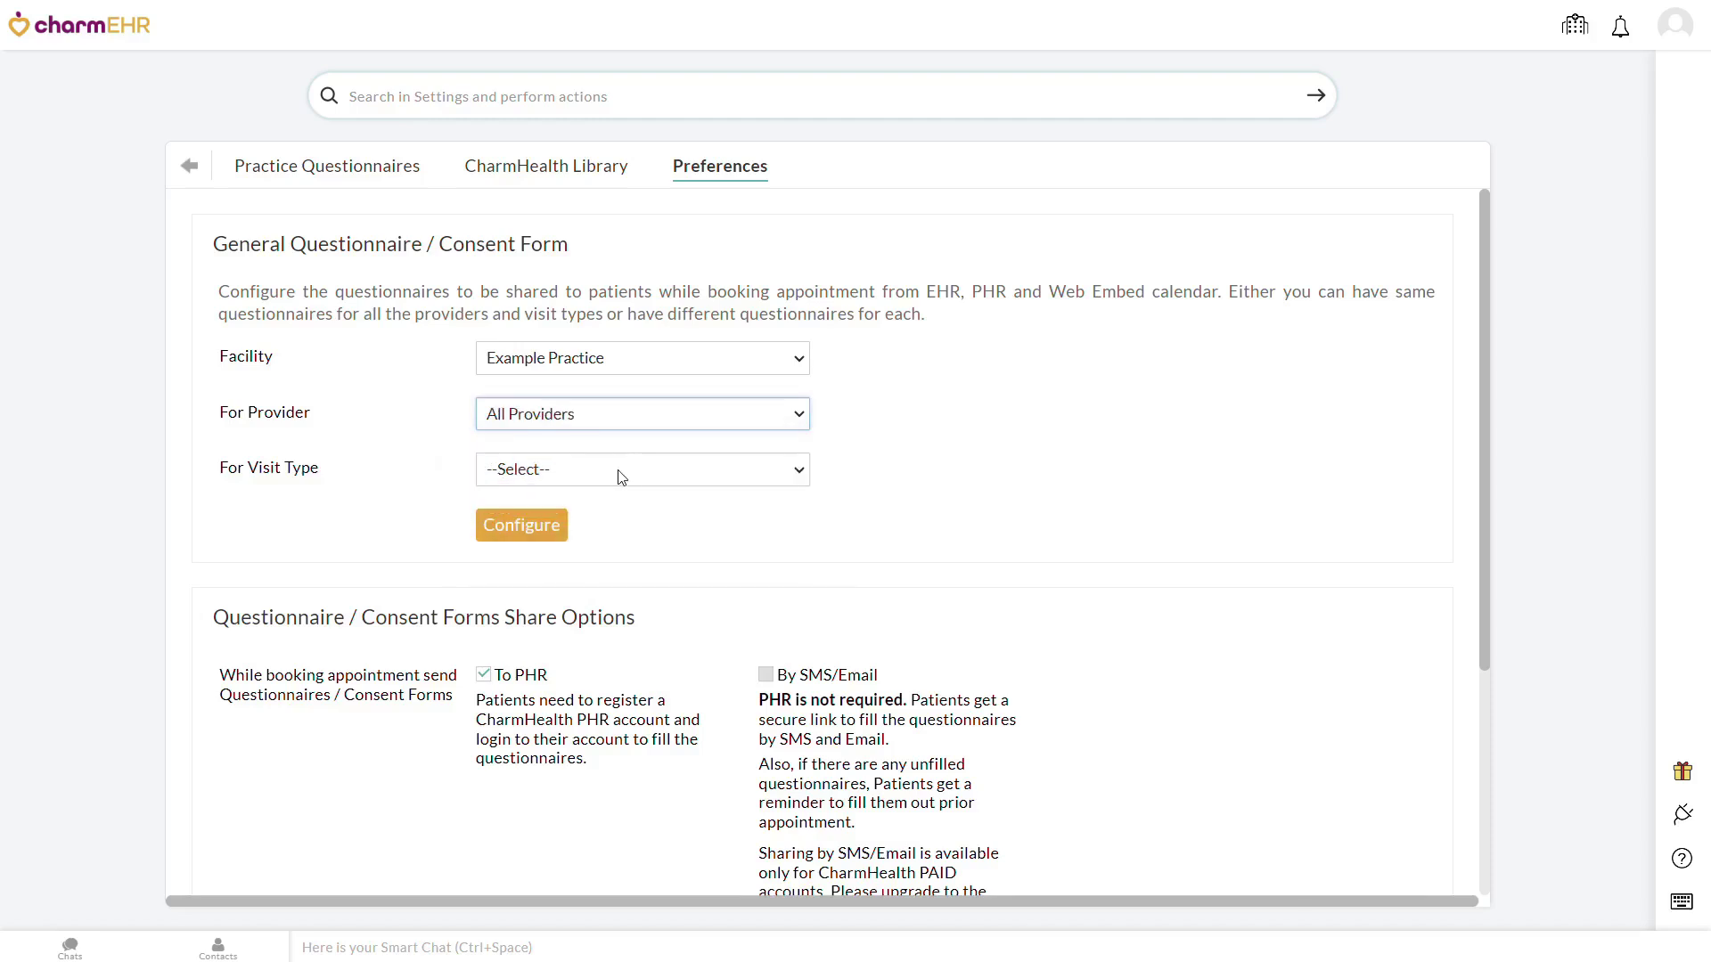
pyautogui.click(621, 477)
pyautogui.click(628, 532)
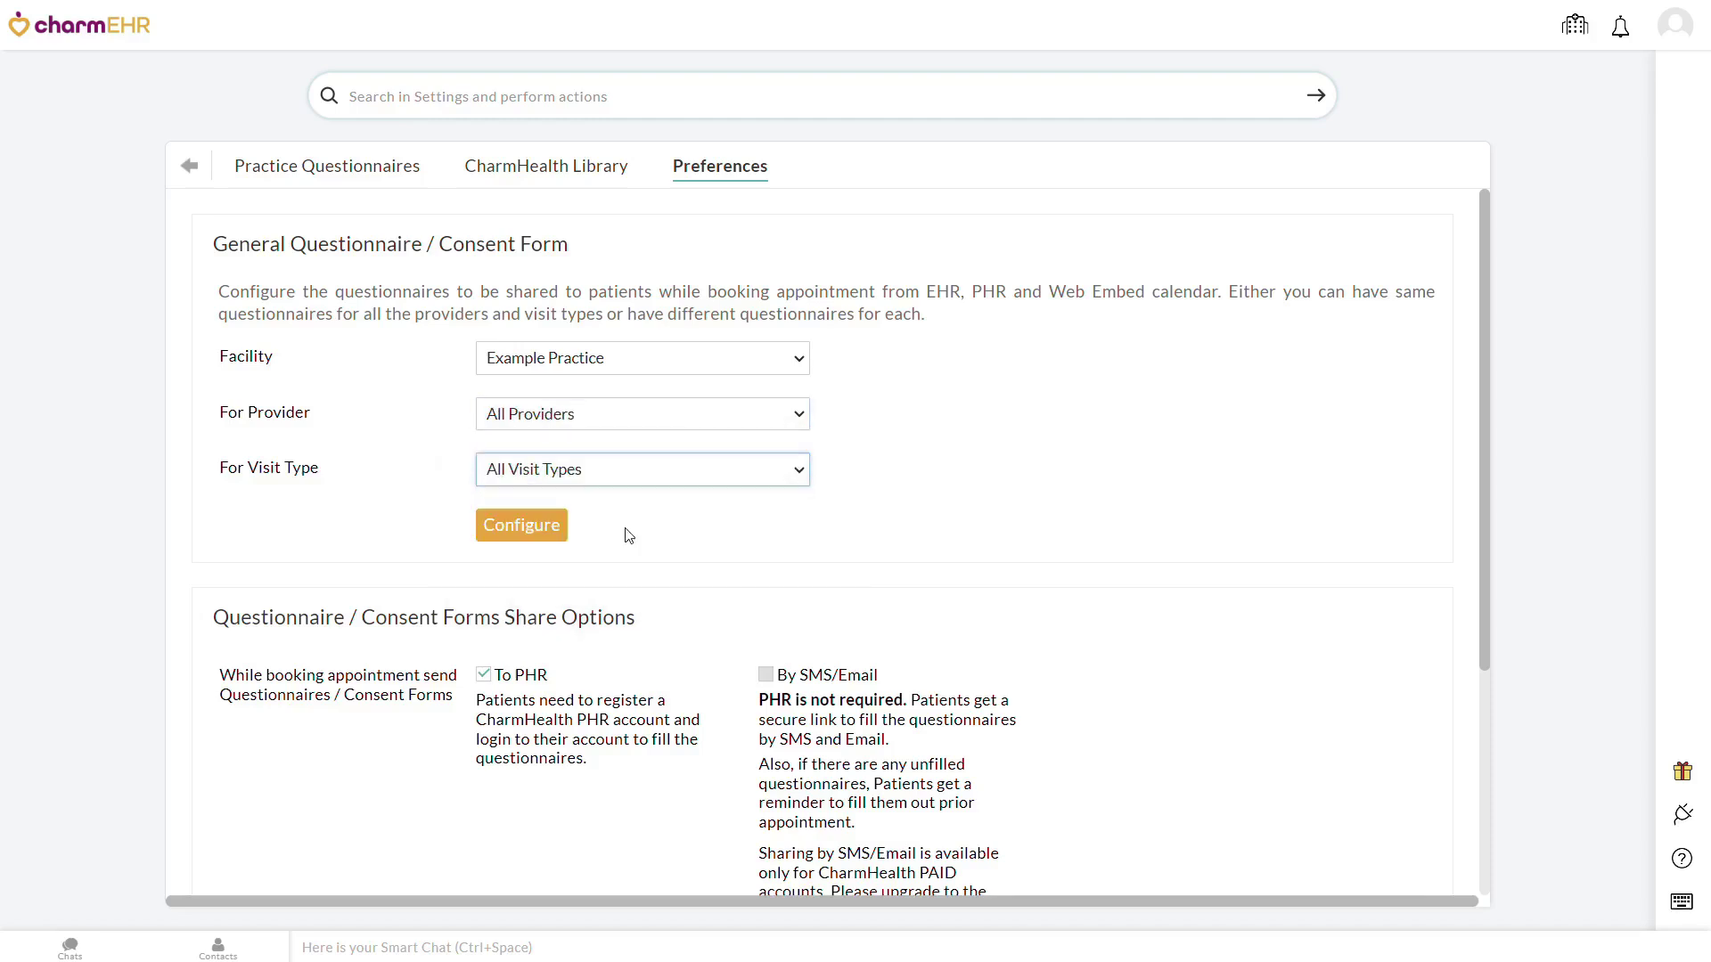
pyautogui.click(537, 526)
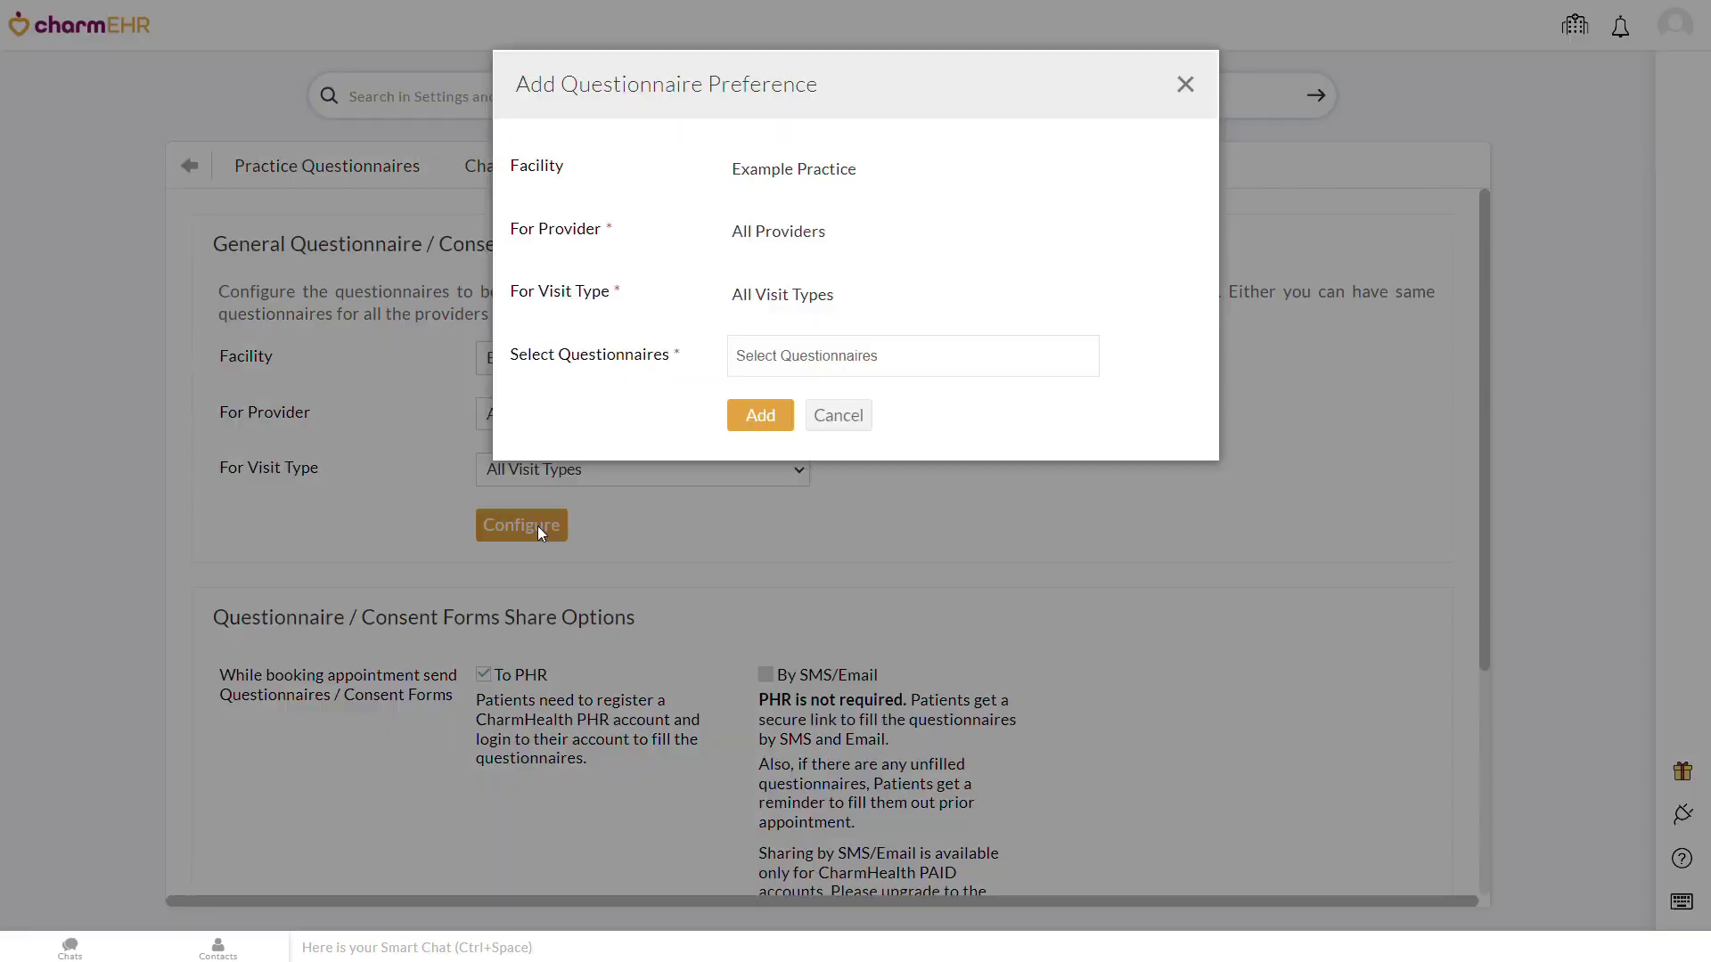
pyautogui.click(804, 360)
pyautogui.click(853, 435)
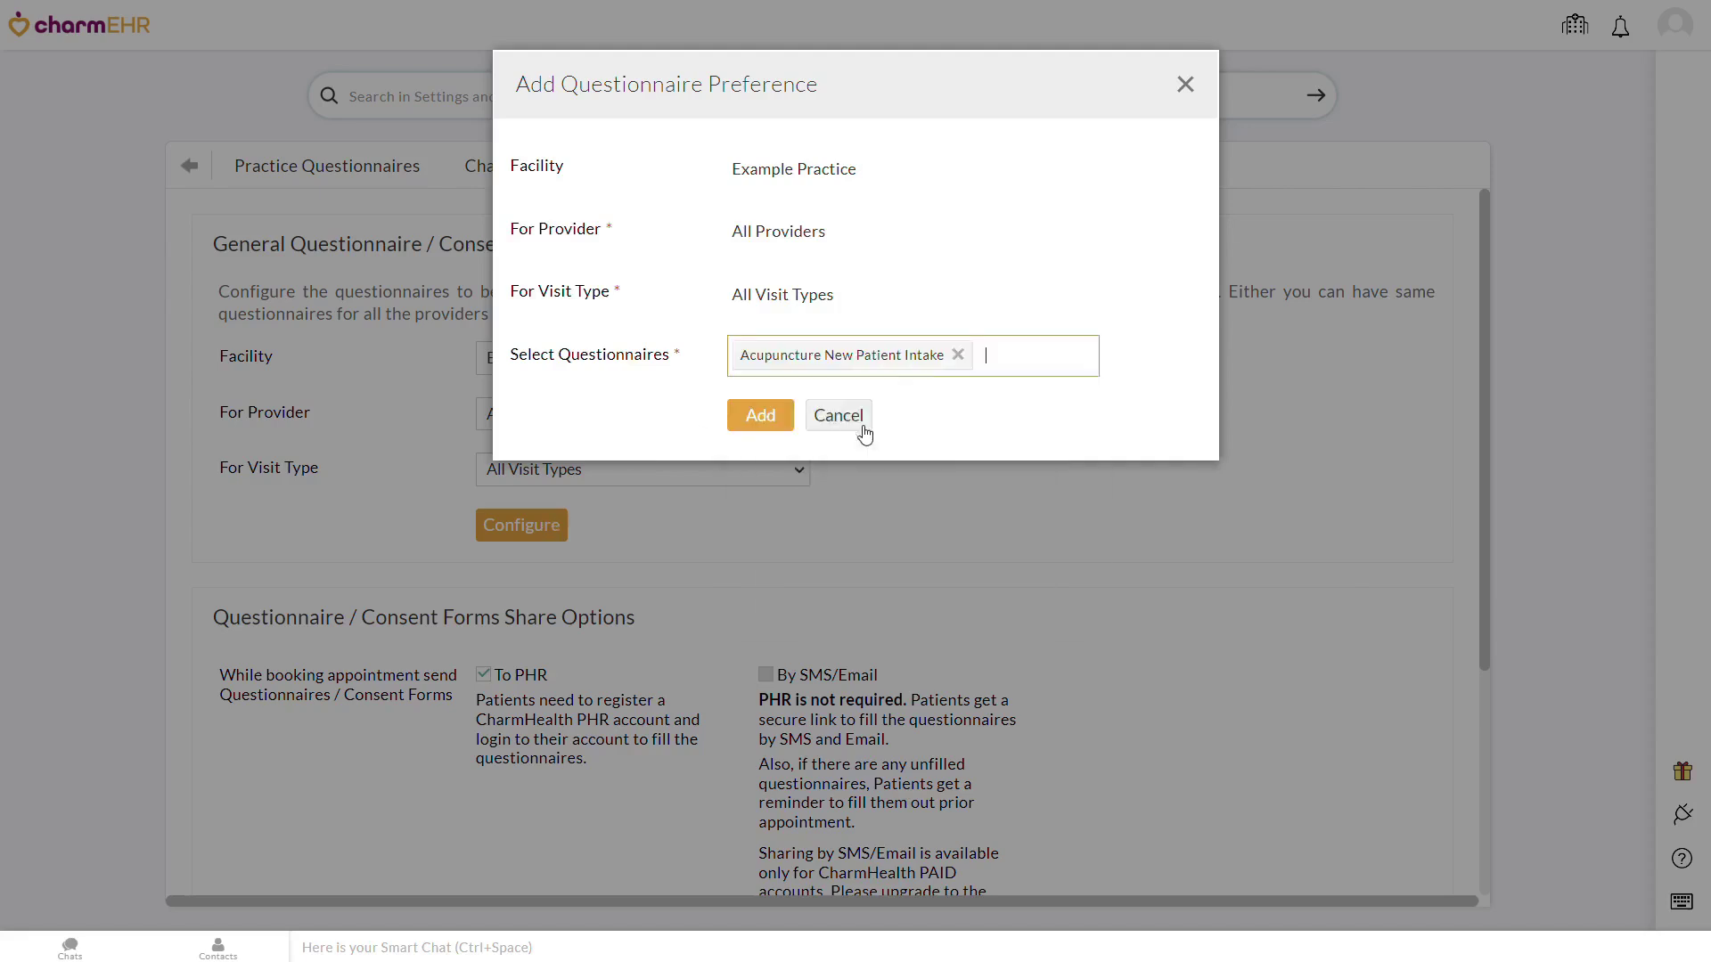
pyautogui.click(1012, 354)
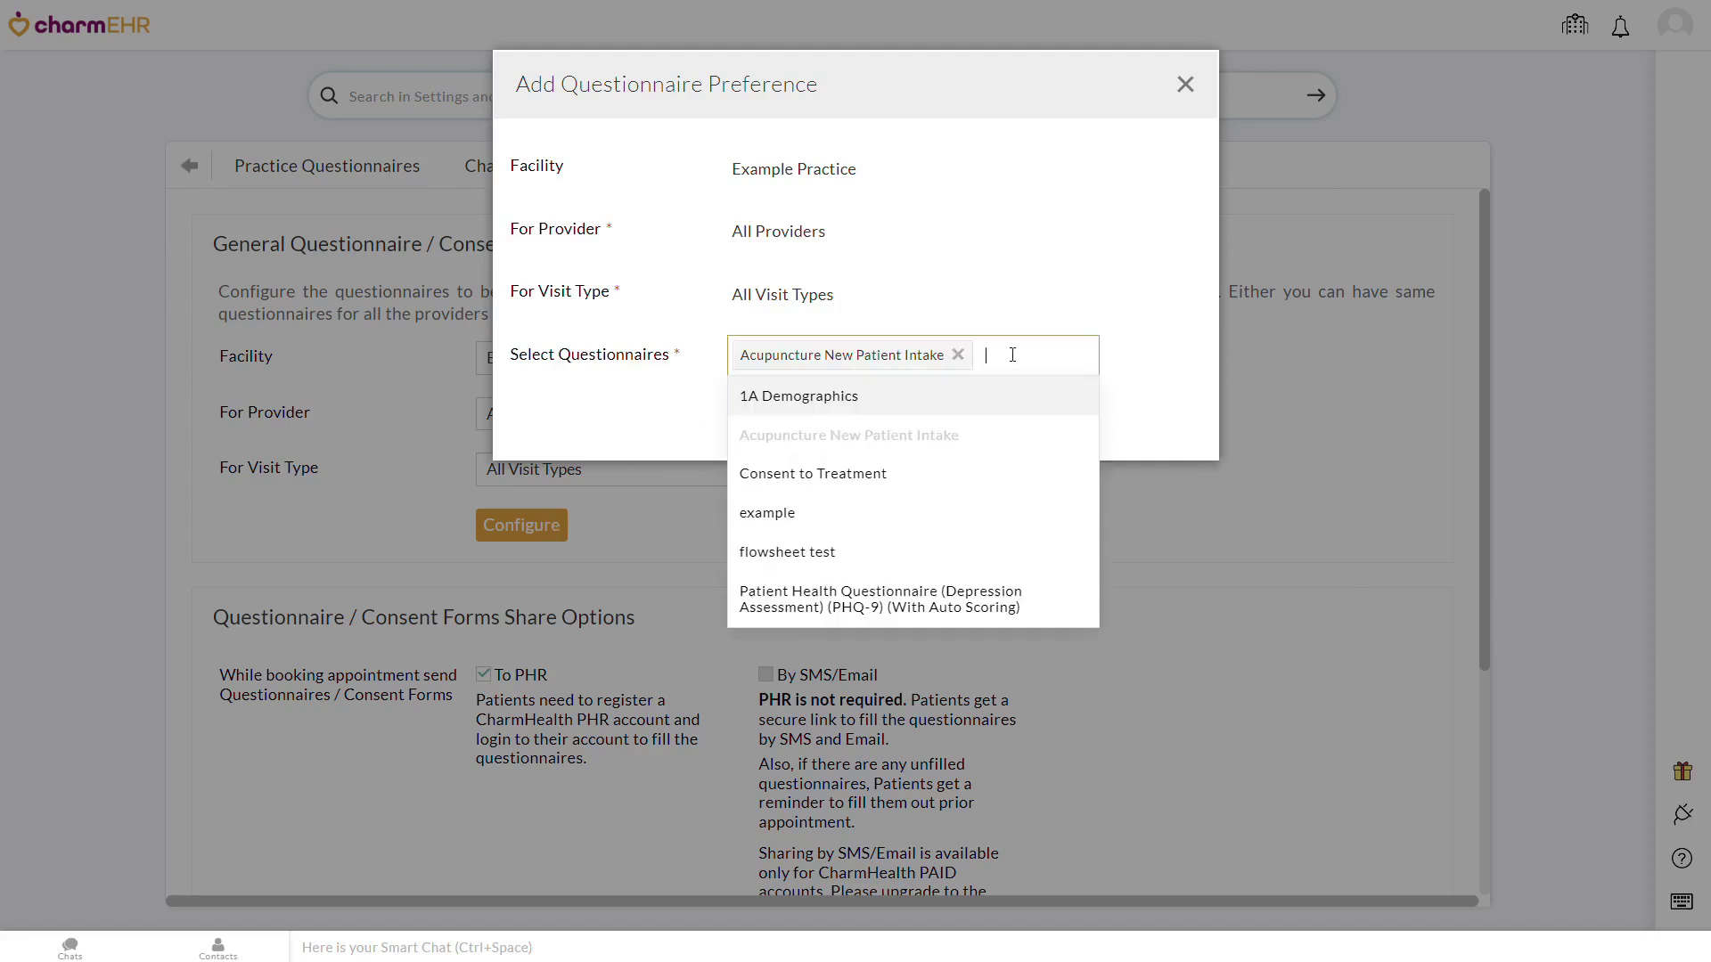
pyautogui.click(969, 481)
pyautogui.click(757, 463)
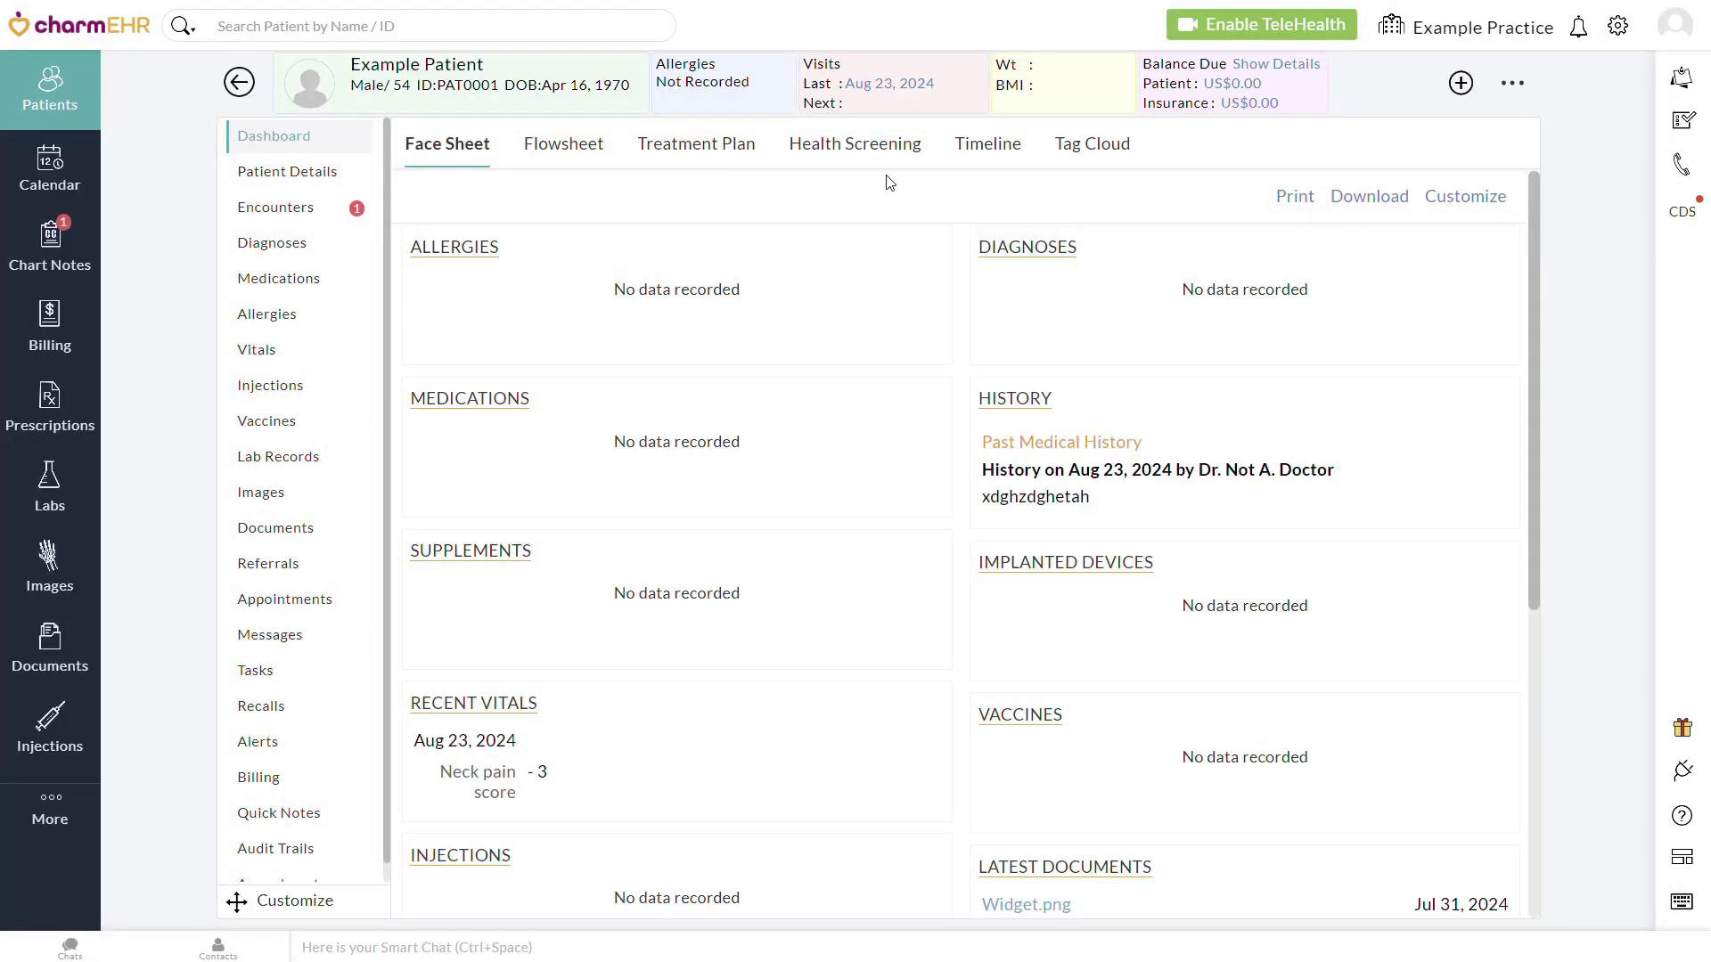
pyautogui.click(308, 656)
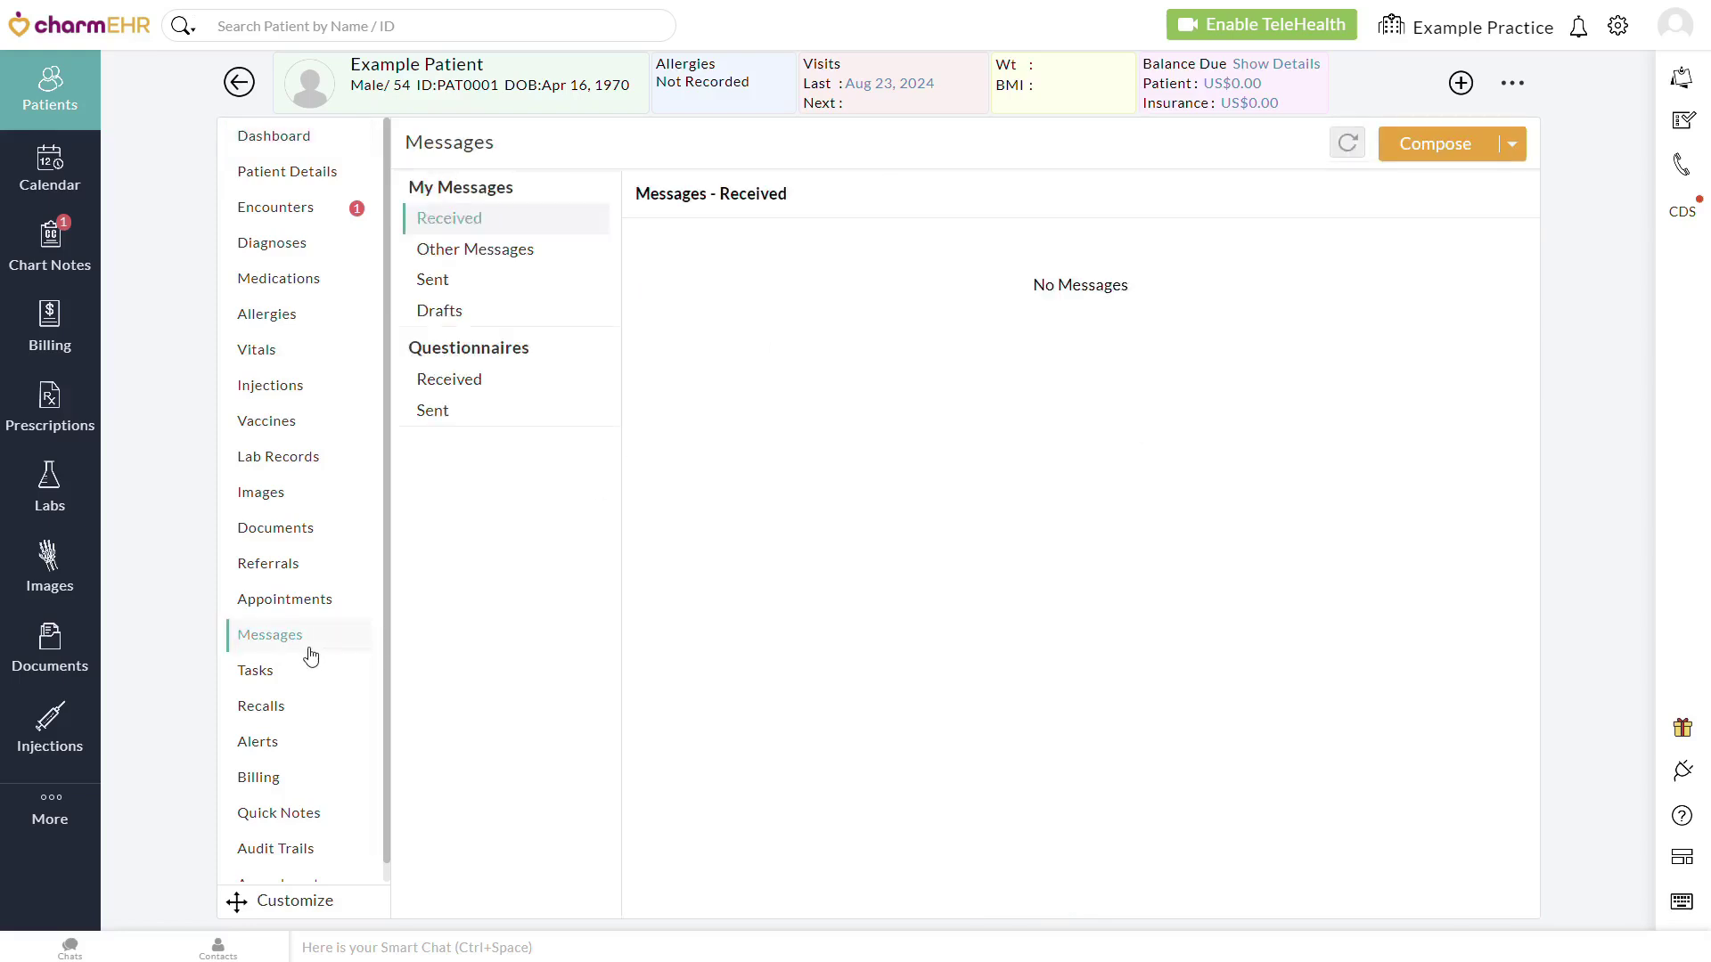
pyautogui.click(1513, 147)
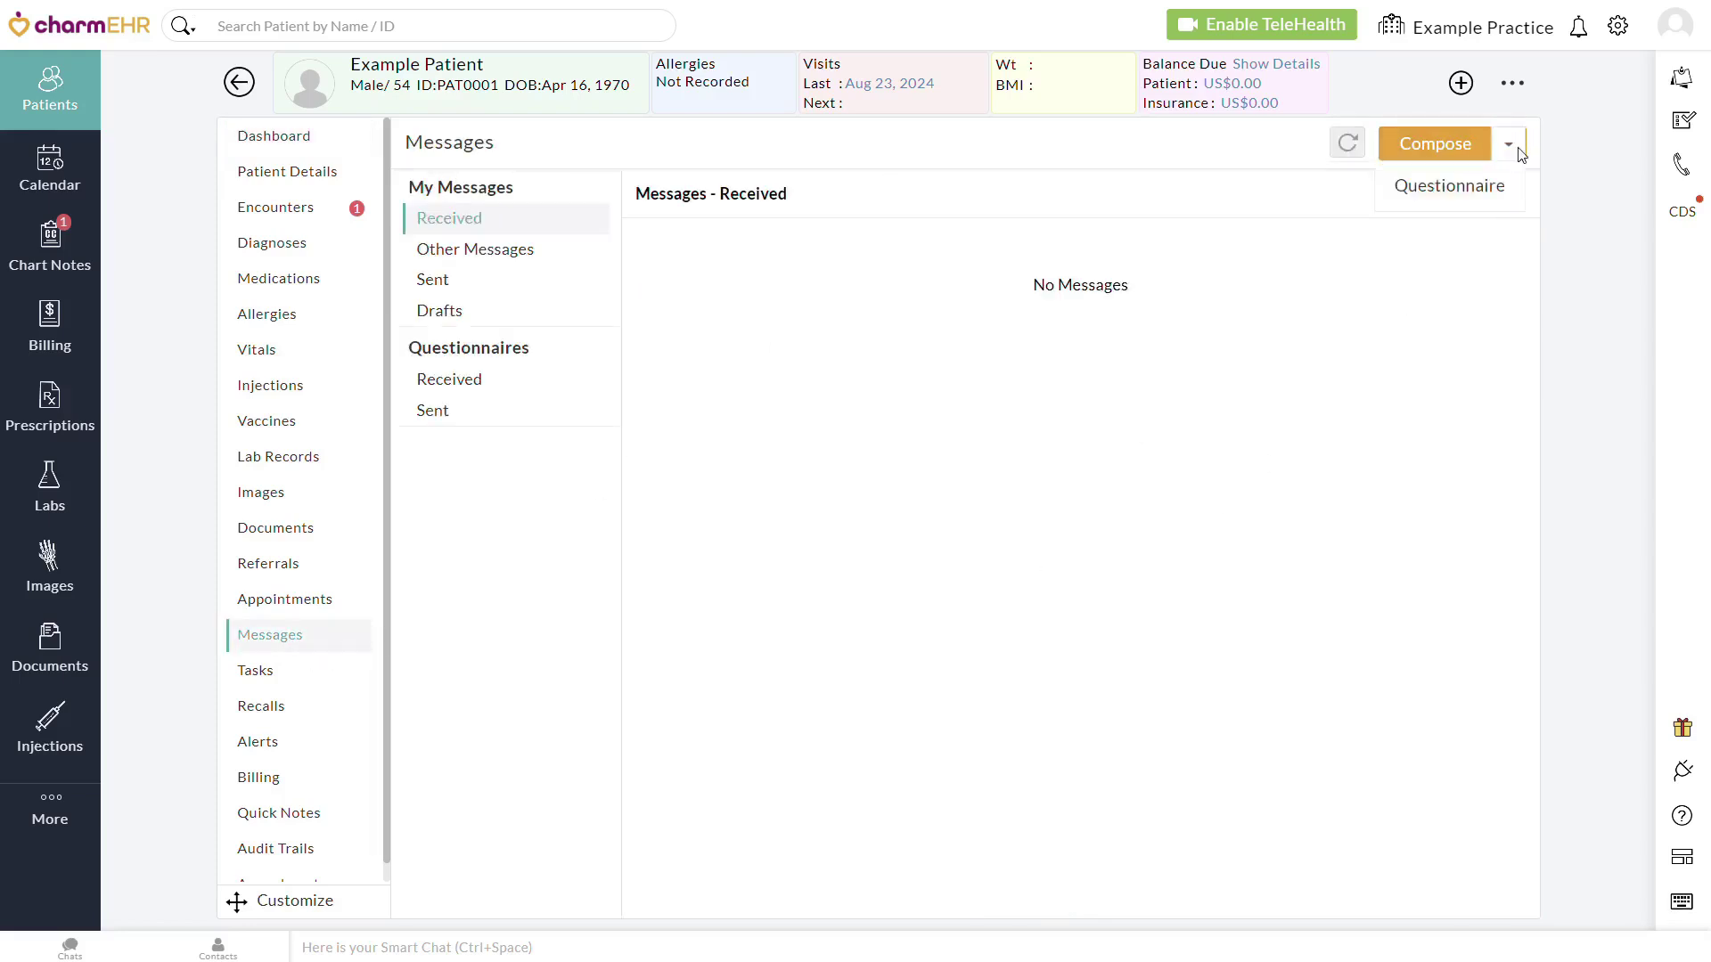
pyautogui.click(1499, 199)
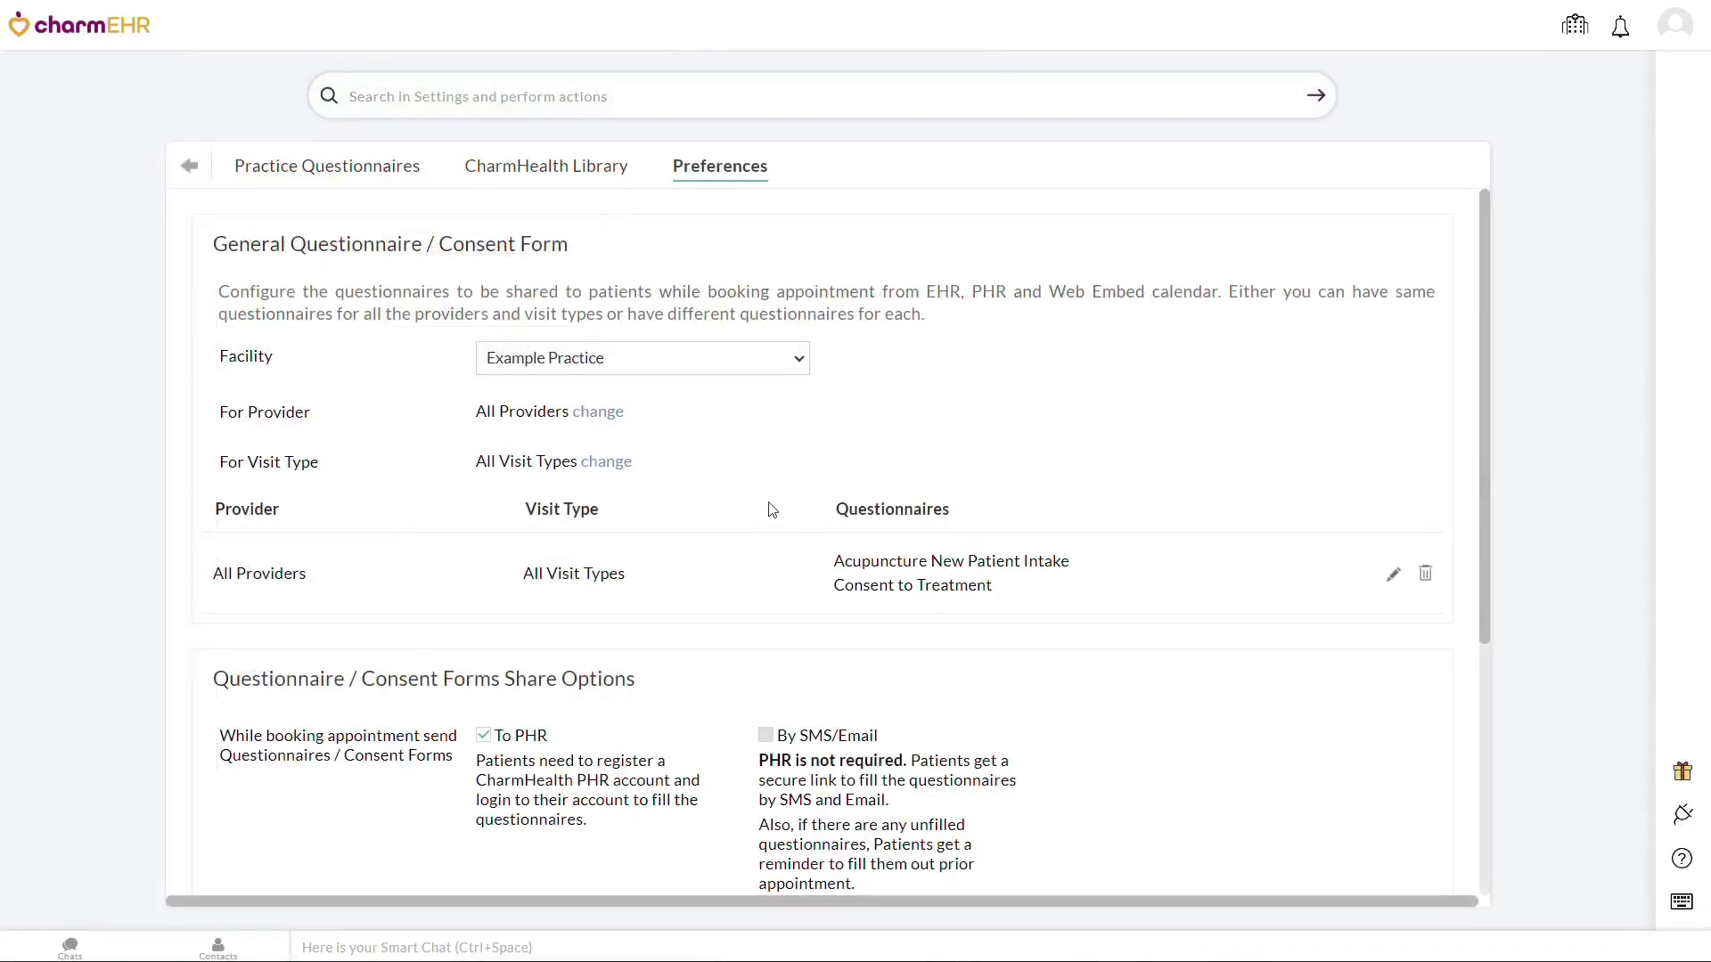
# - Scroll the Nov 10, 2024 calendar list to the example patient's confirmed appointment
pyautogui.scroll(-4, 772, 509)
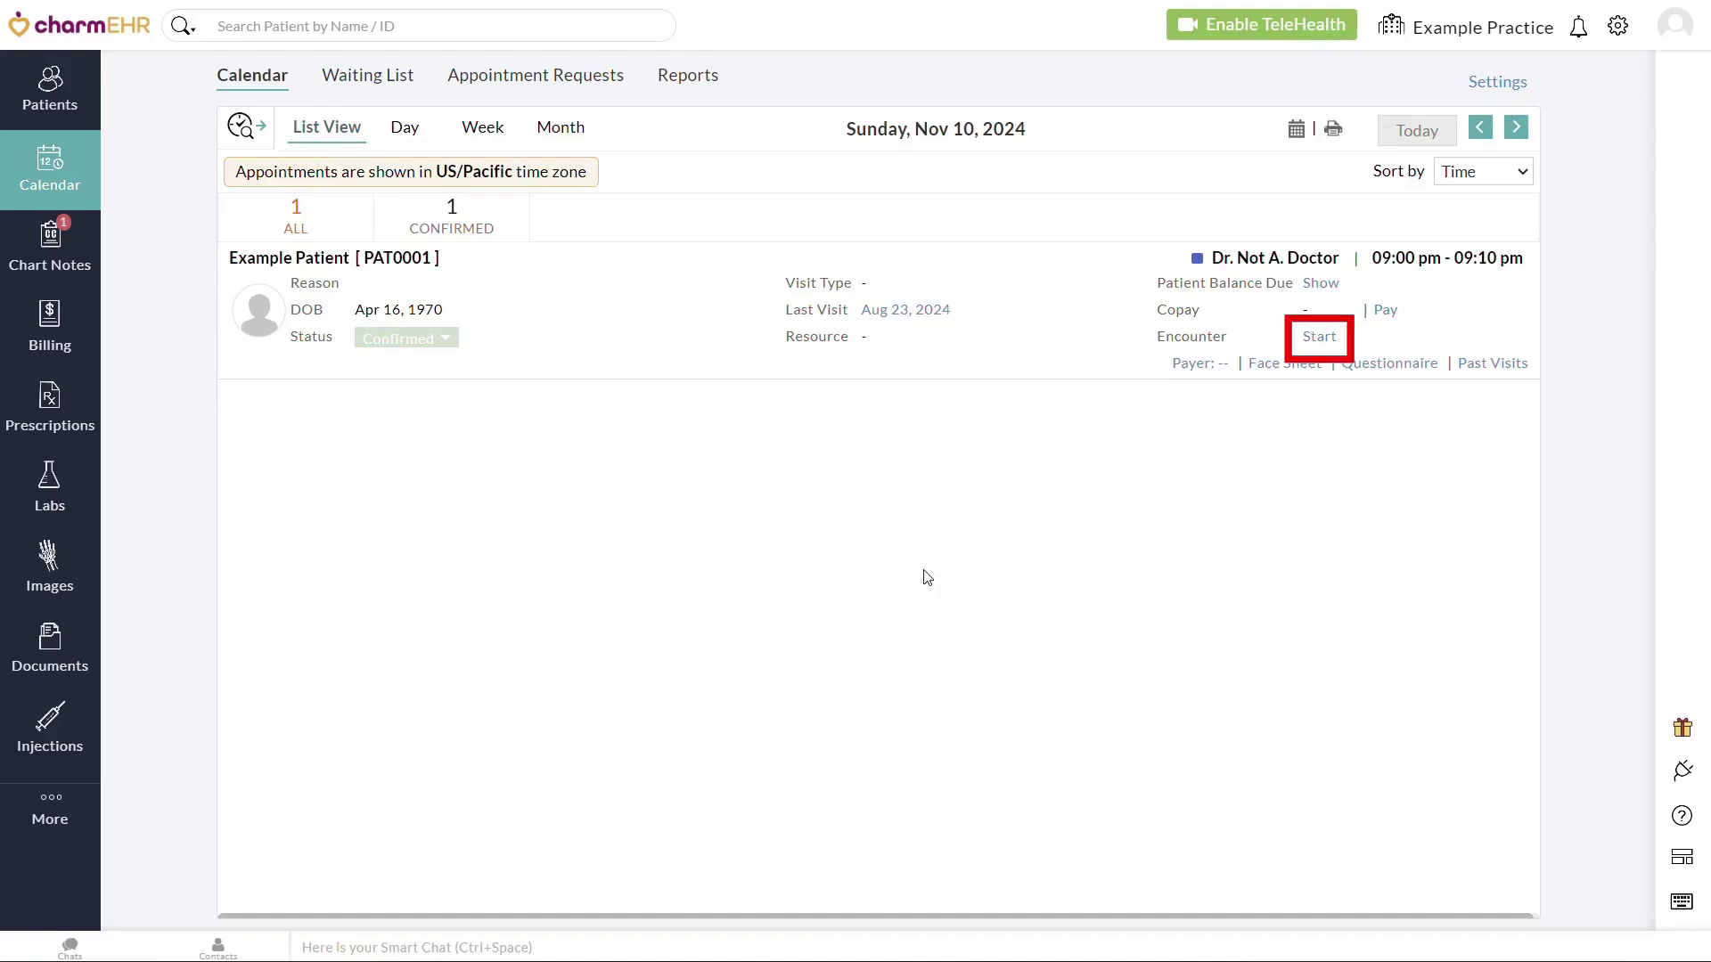
# - Open the example patient's chart and encounters, then start Send Feedback Form from More Actions
pyautogui.click(302, 259)
pyautogui.click(309, 208)
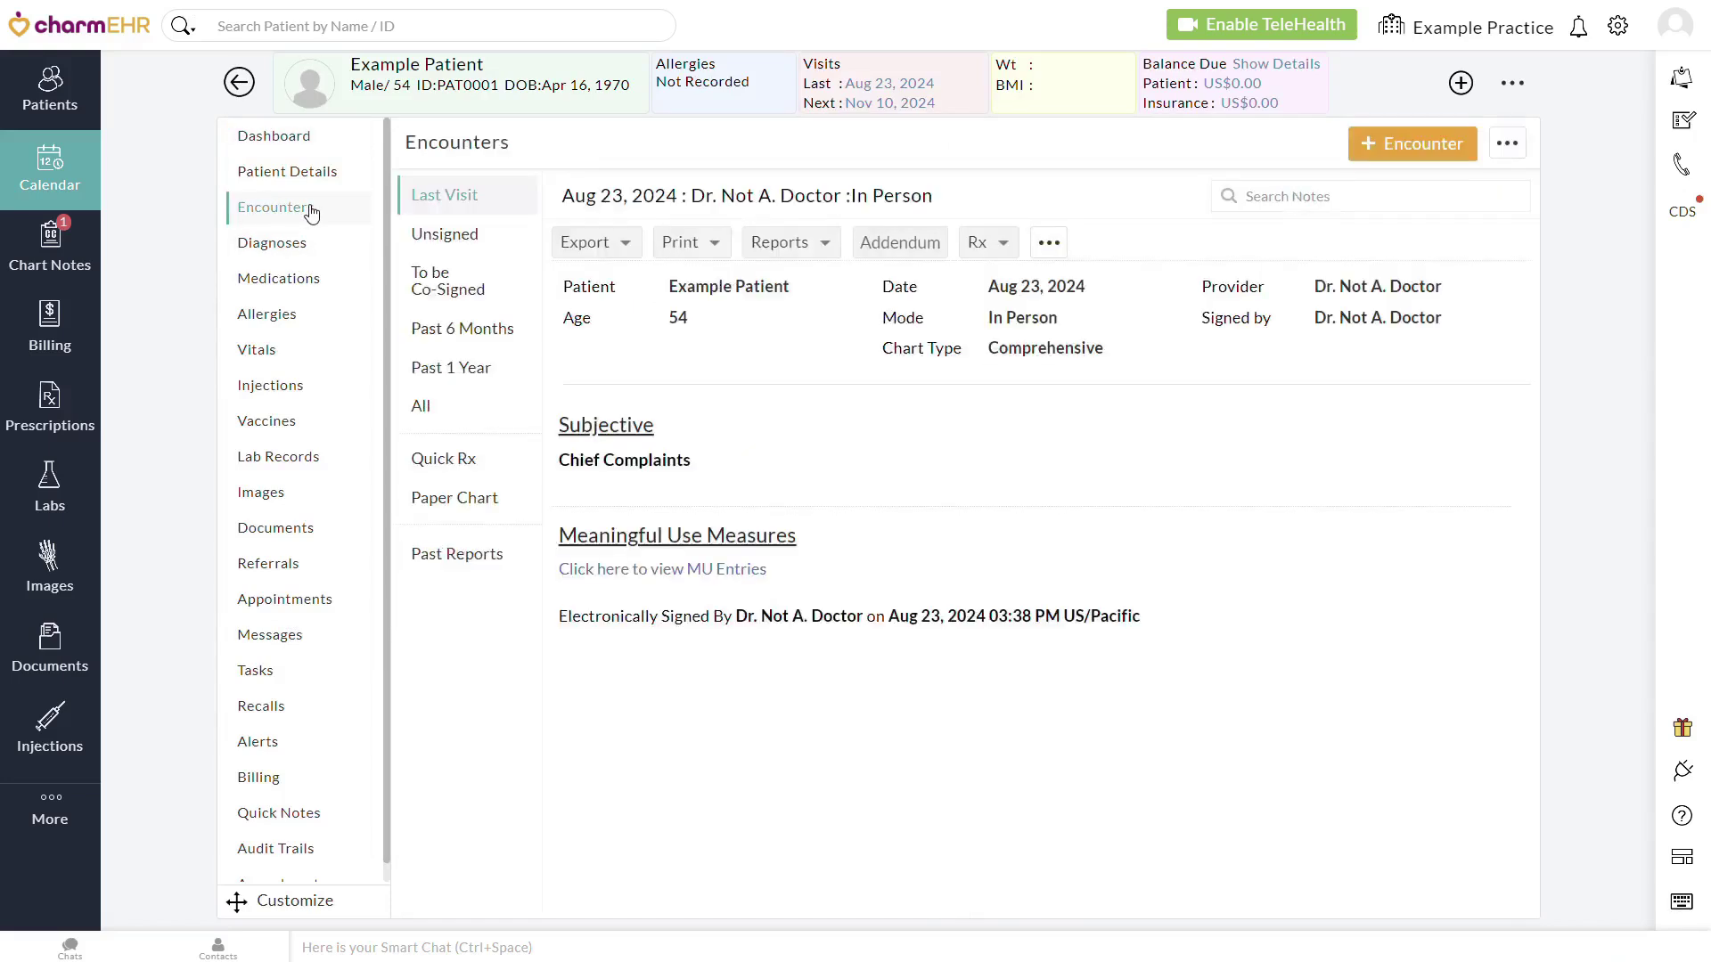
pyautogui.click(1370, 144)
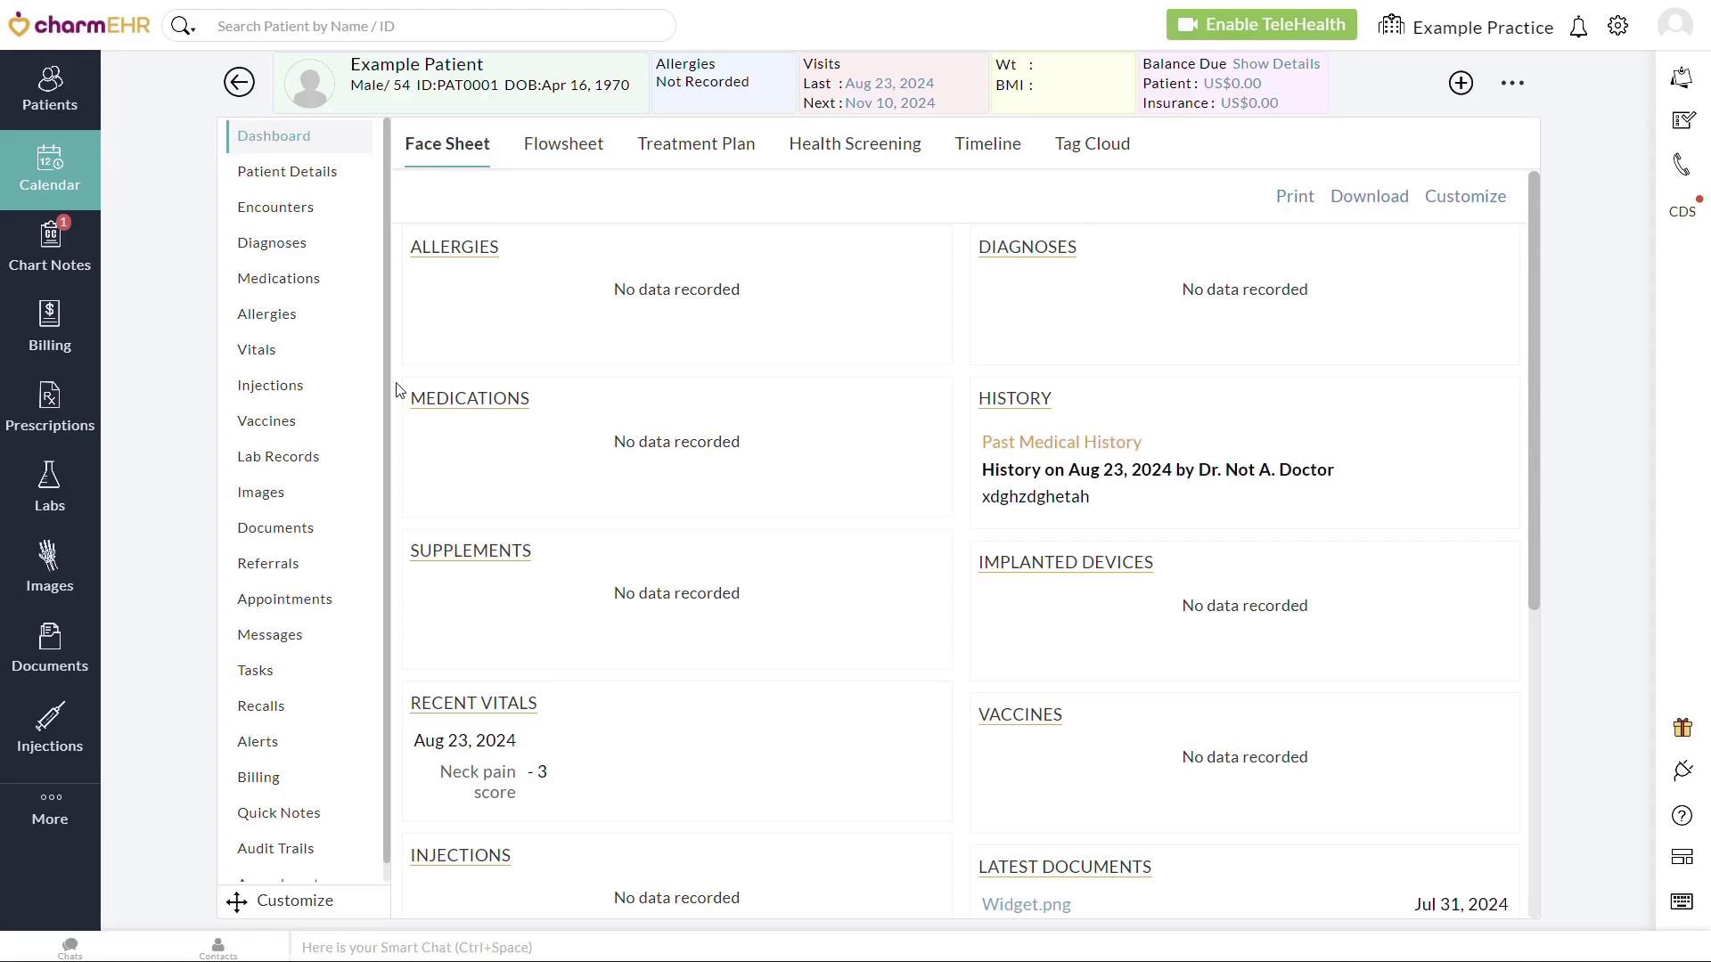
pyautogui.click(1512, 84)
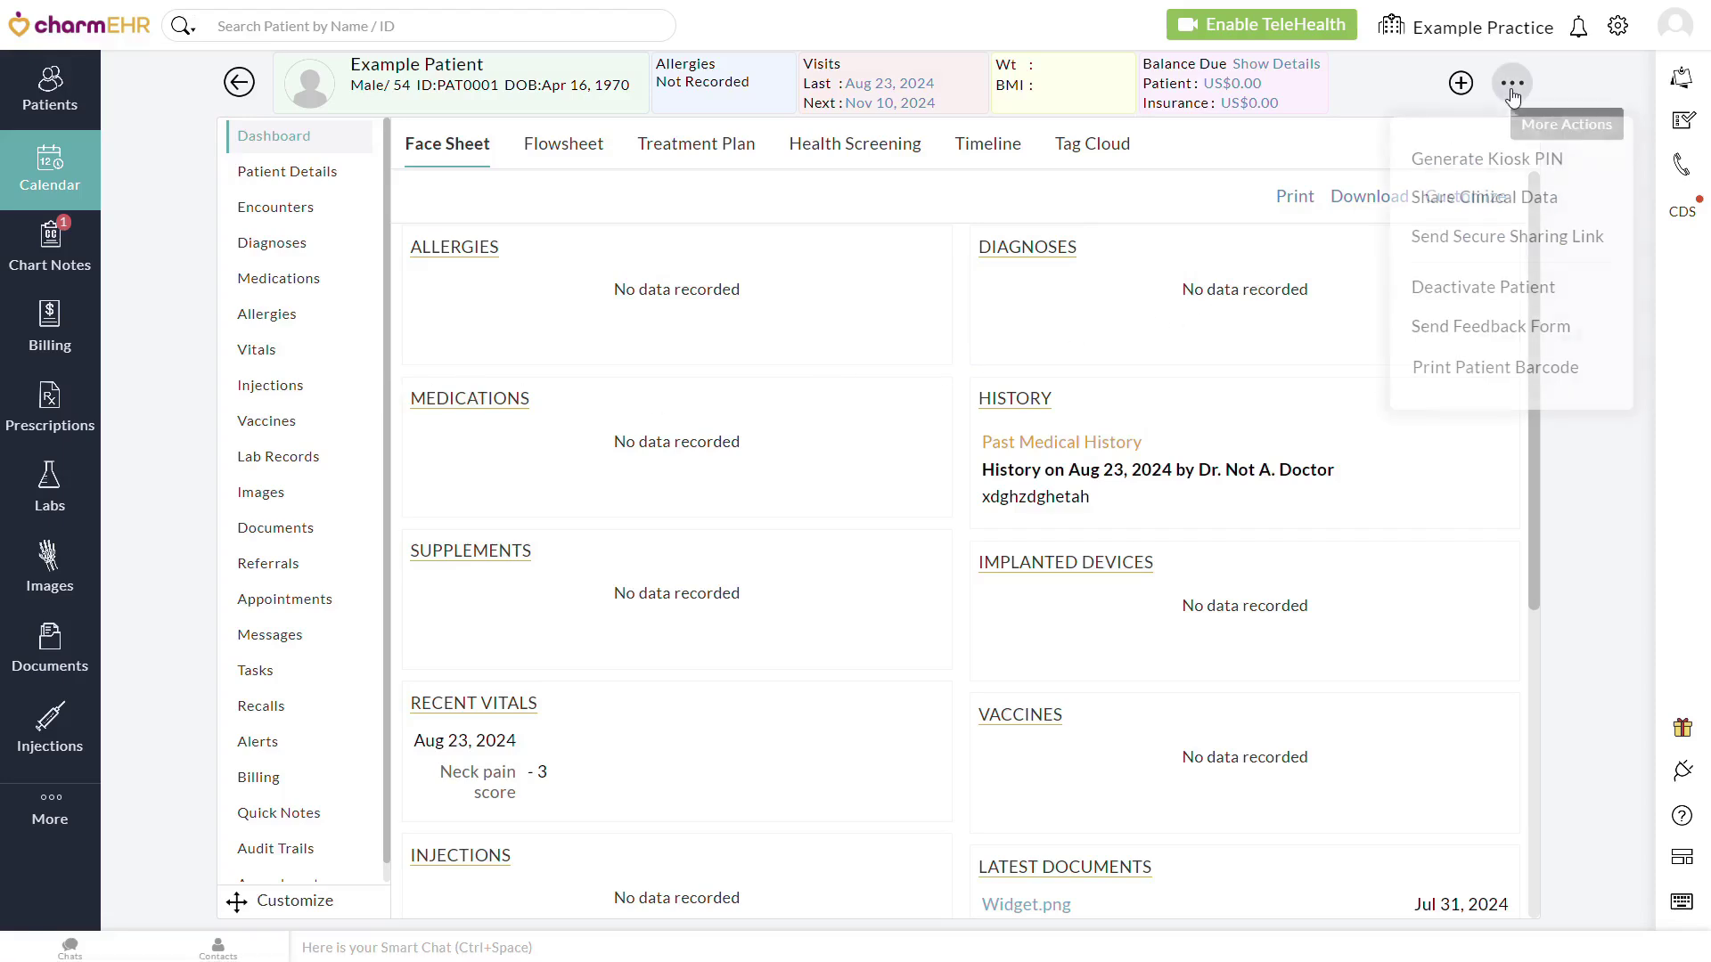
pyautogui.click(1570, 331)
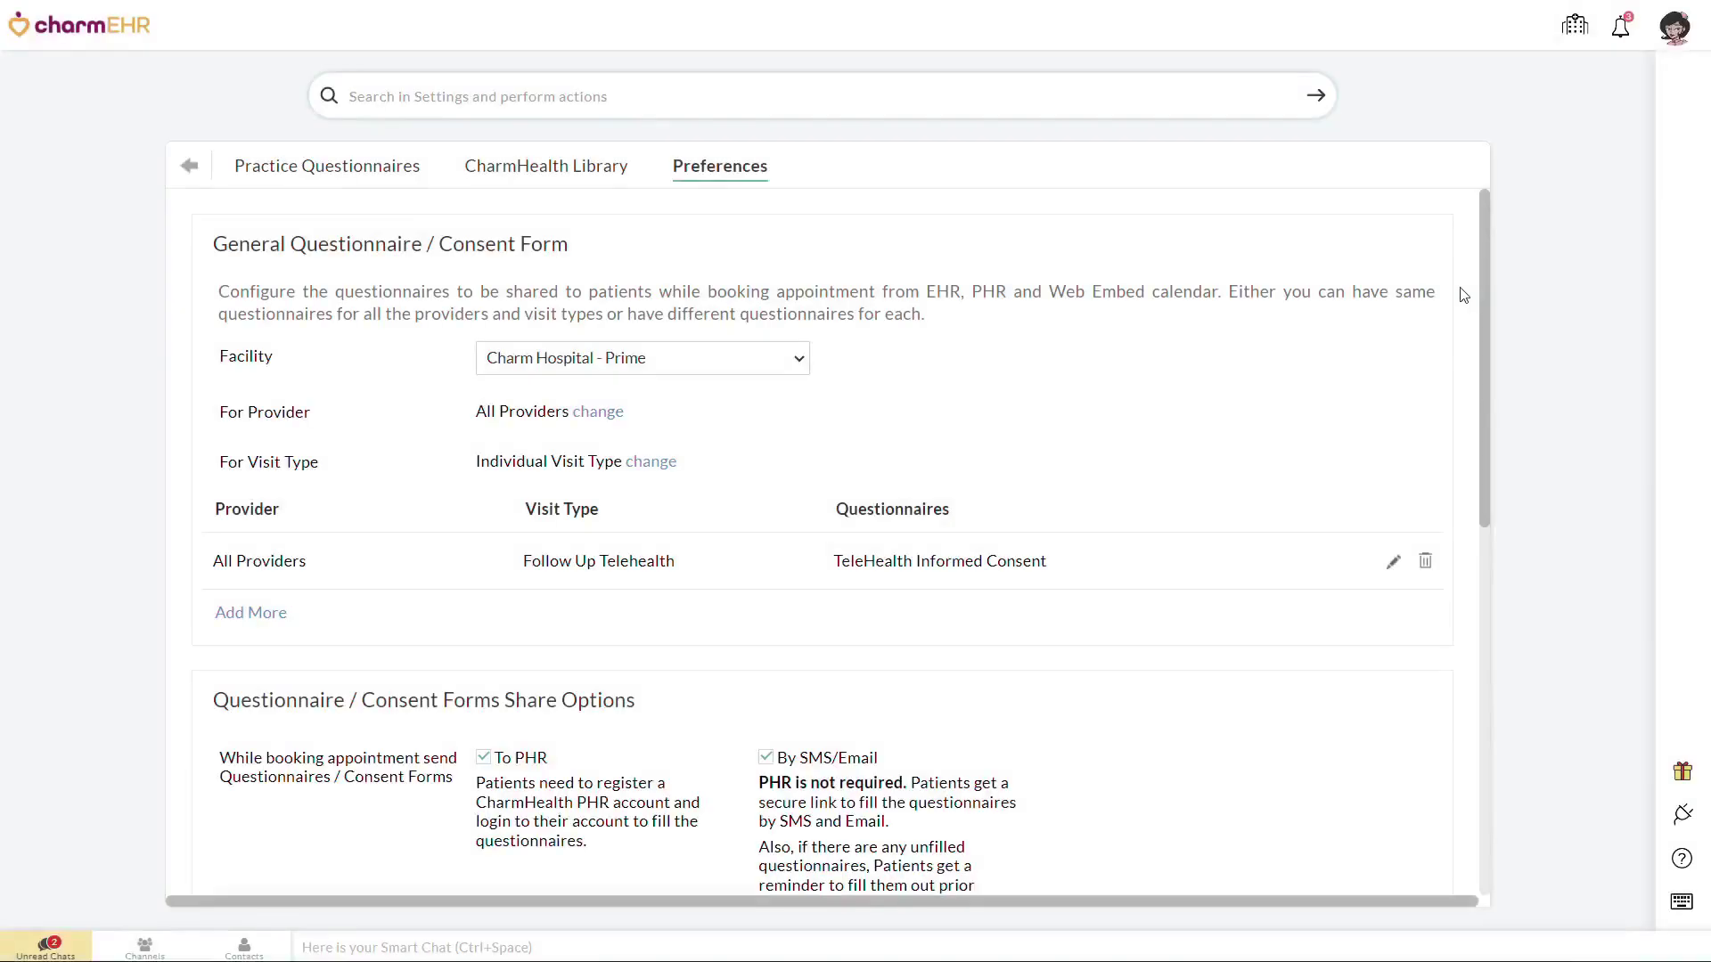
# - Scroll the Questionnaire Preferences down to the Feedback Form share options
pyautogui.scroll(-1, 1461, 290)
pyautogui.scroll(-8, 1464, 295)
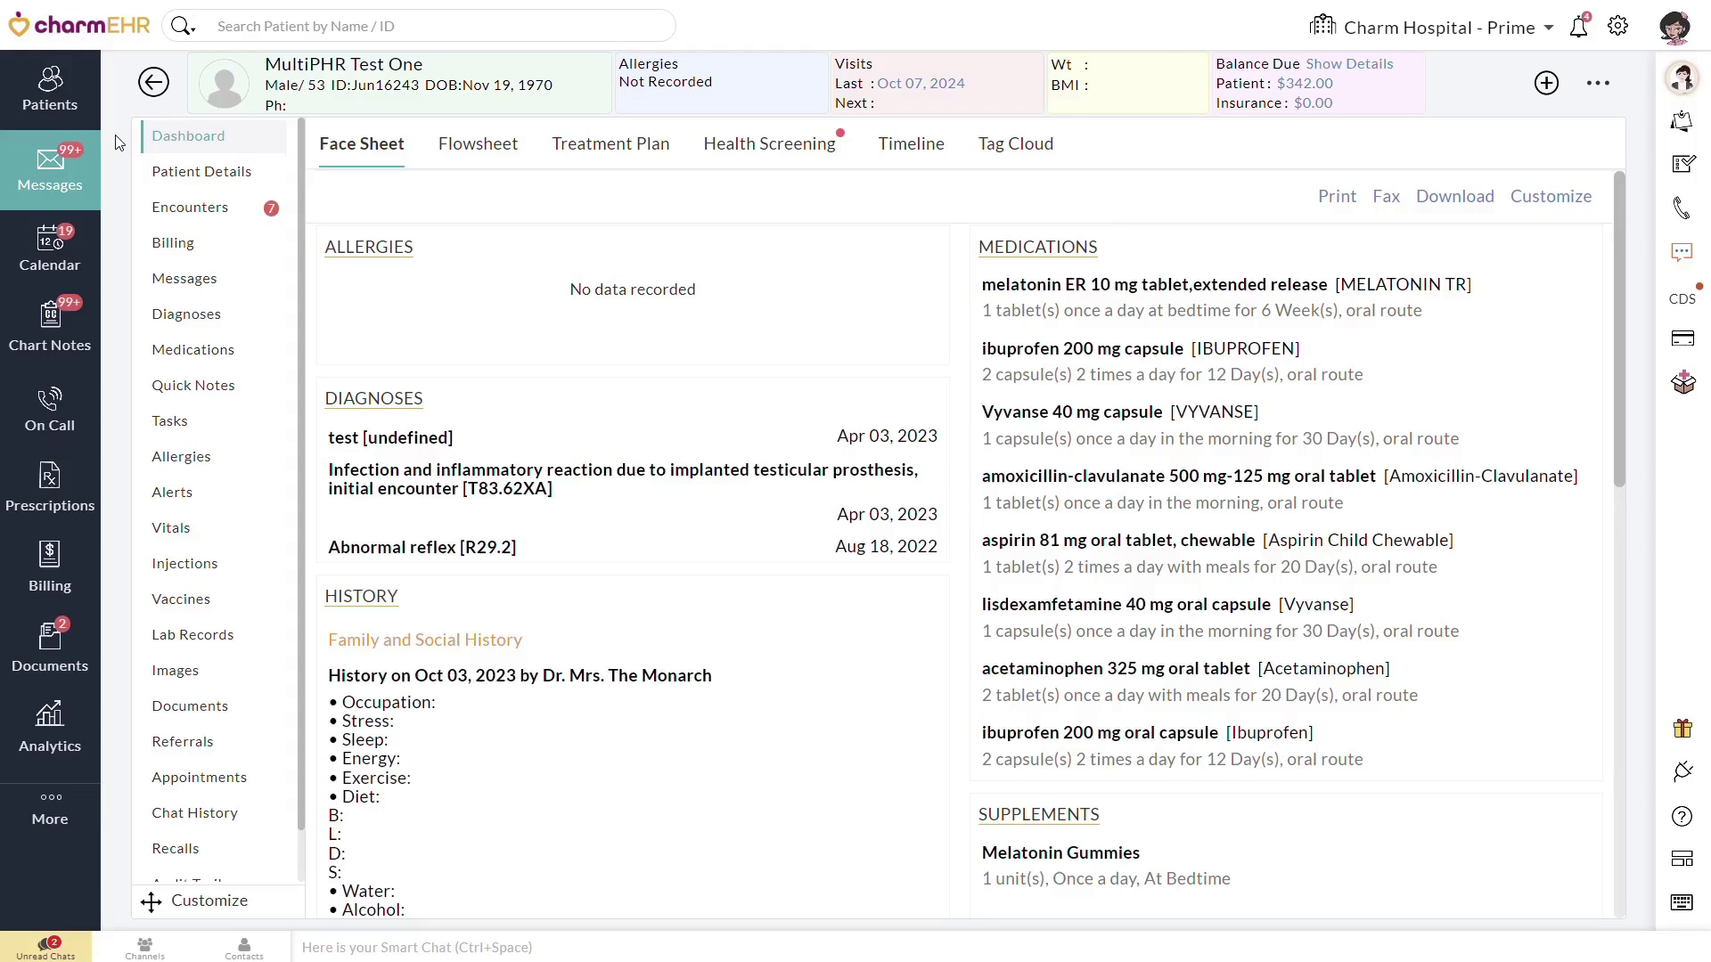
# - Review the test patient's questionnaires, medications, supplements and allergies in Patient Details
pyautogui.click(178, 182)
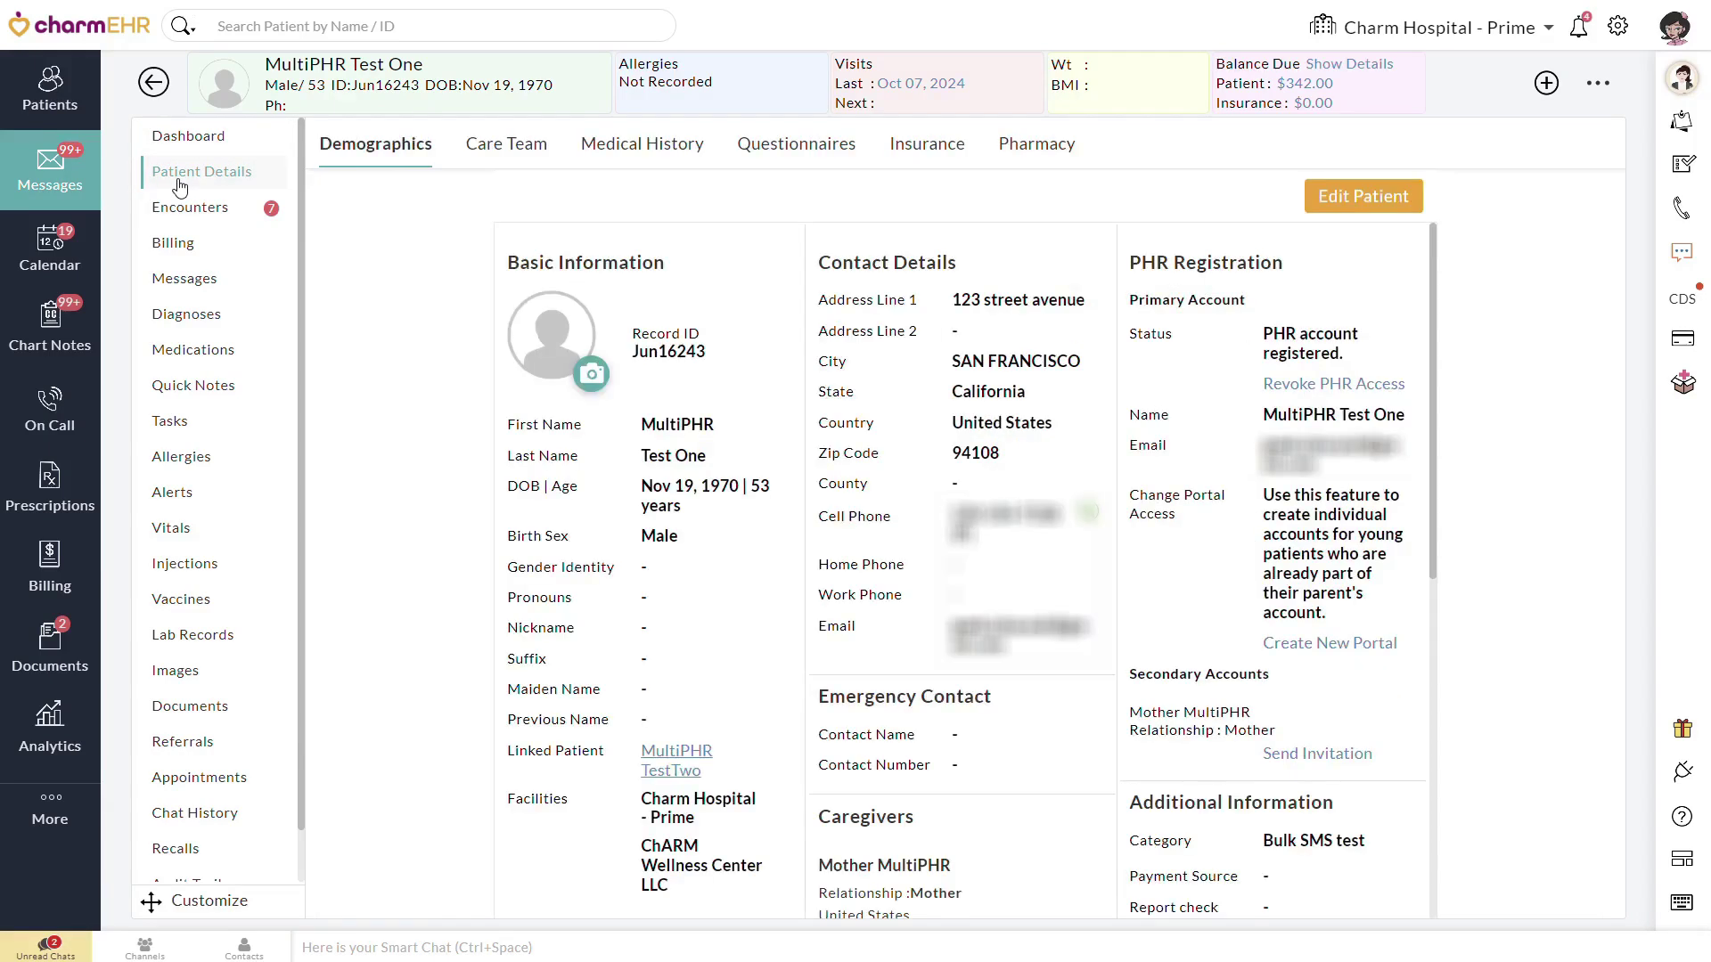
pyautogui.click(813, 154)
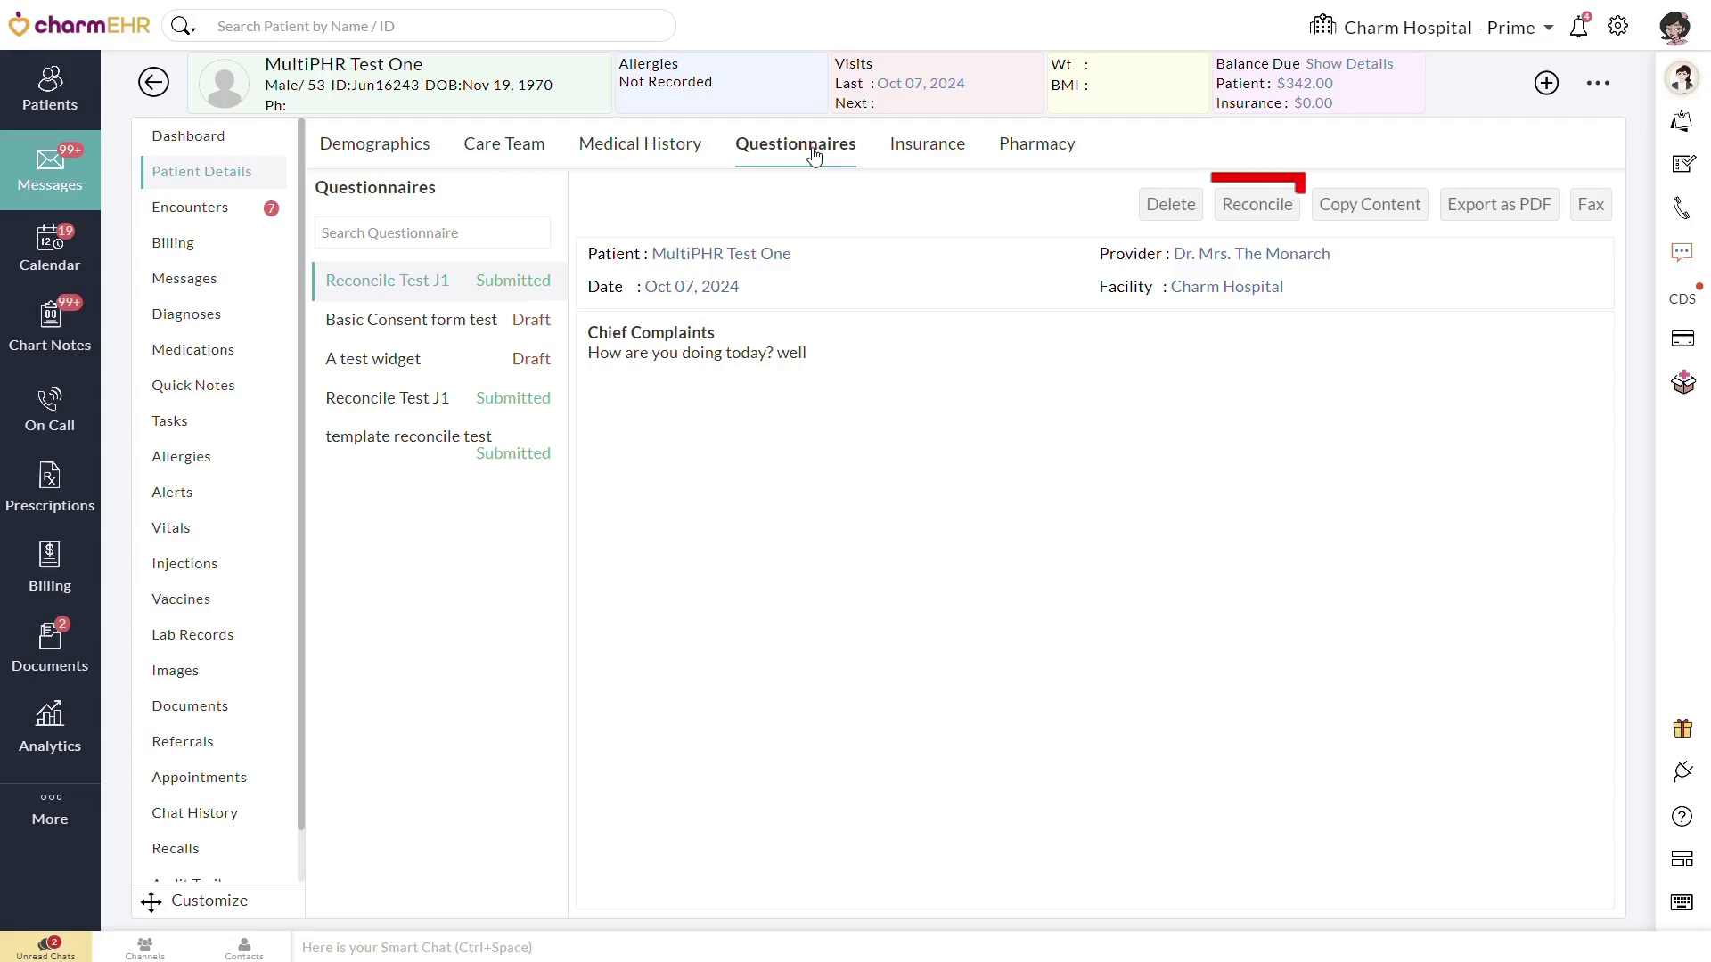
pyautogui.click(196, 350)
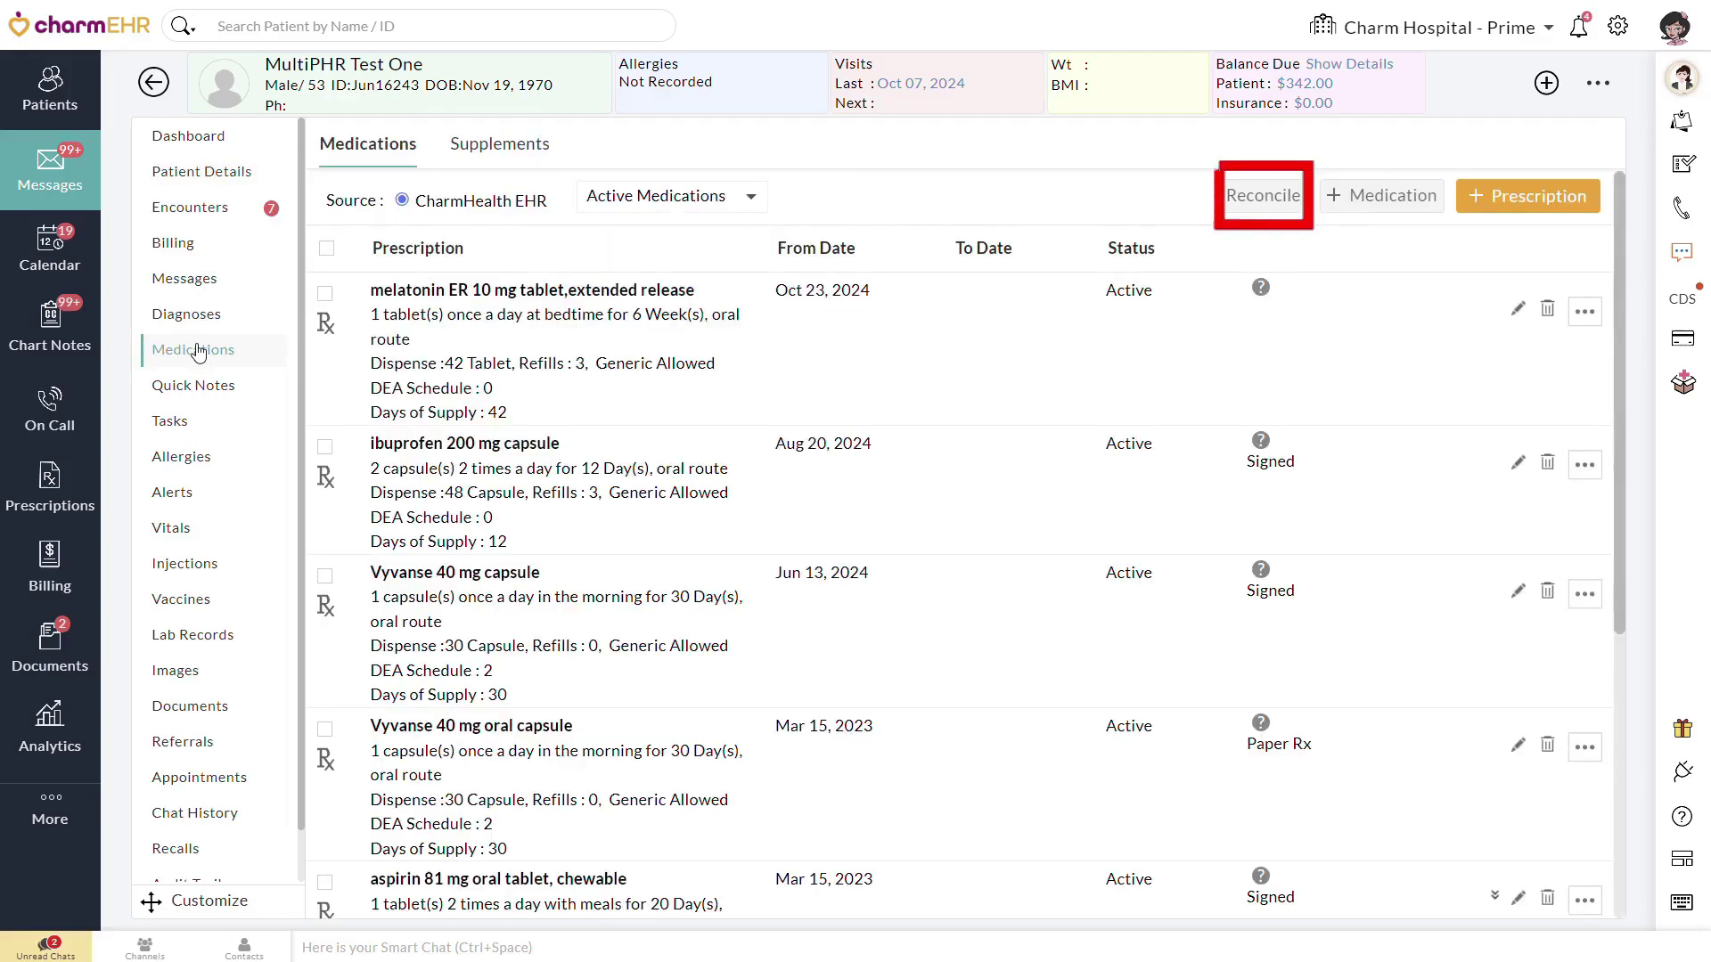
pyautogui.click(534, 145)
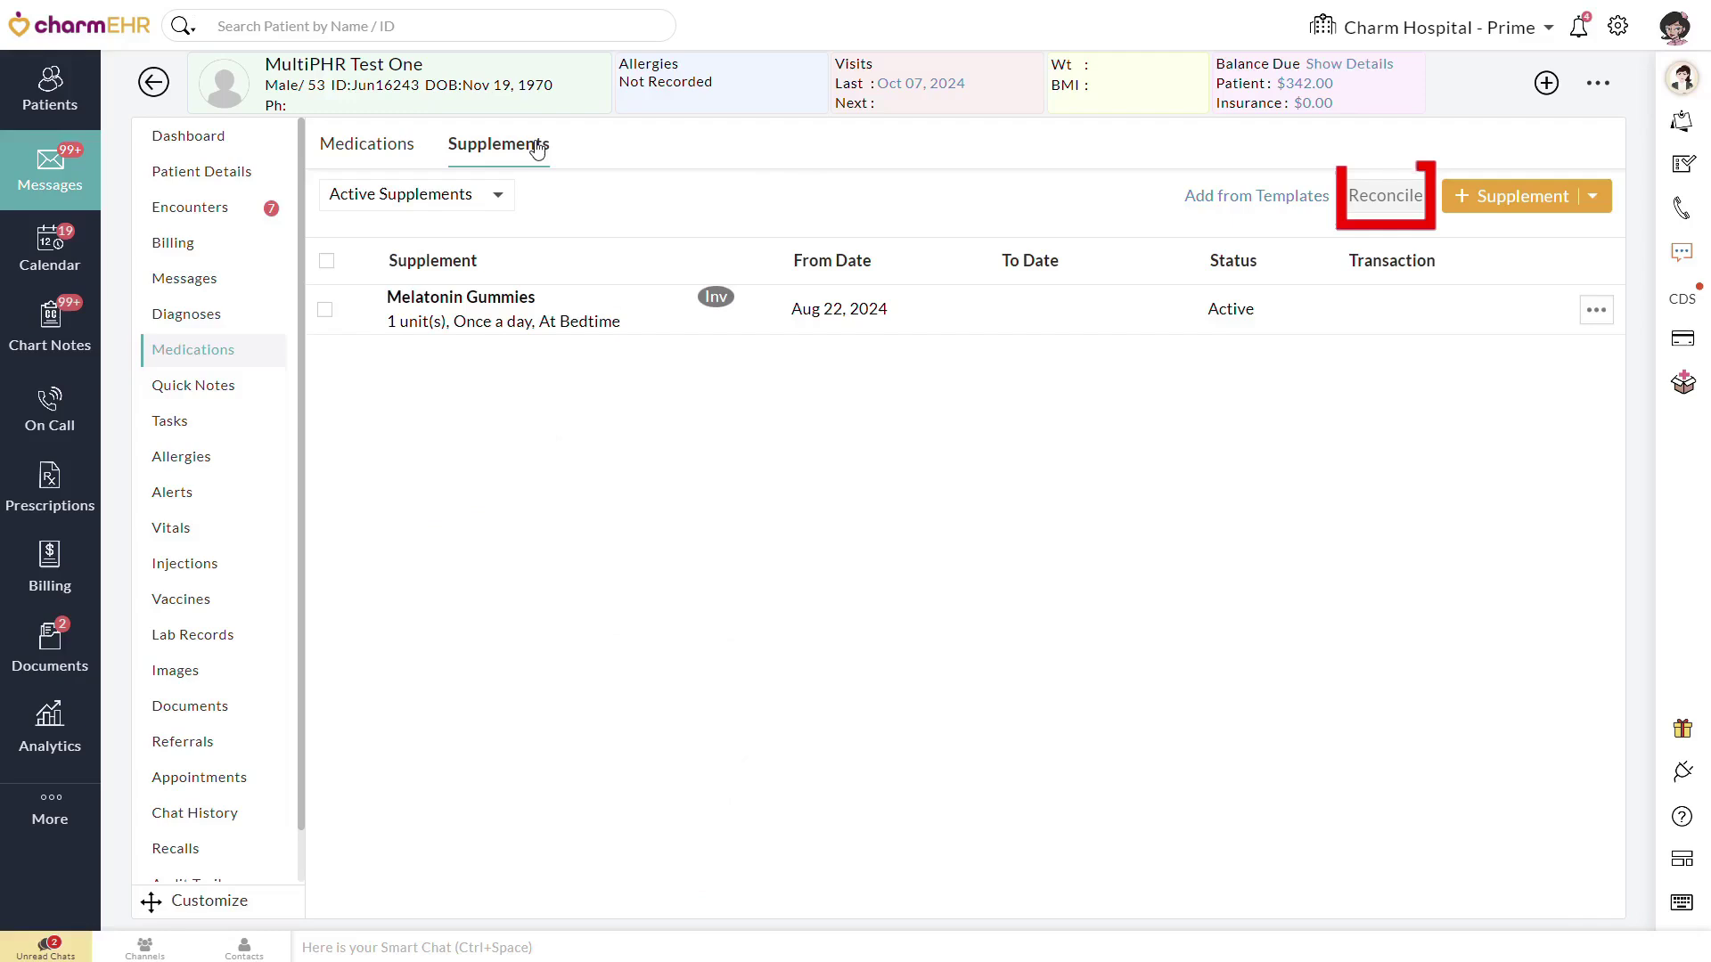
pyautogui.click(205, 457)
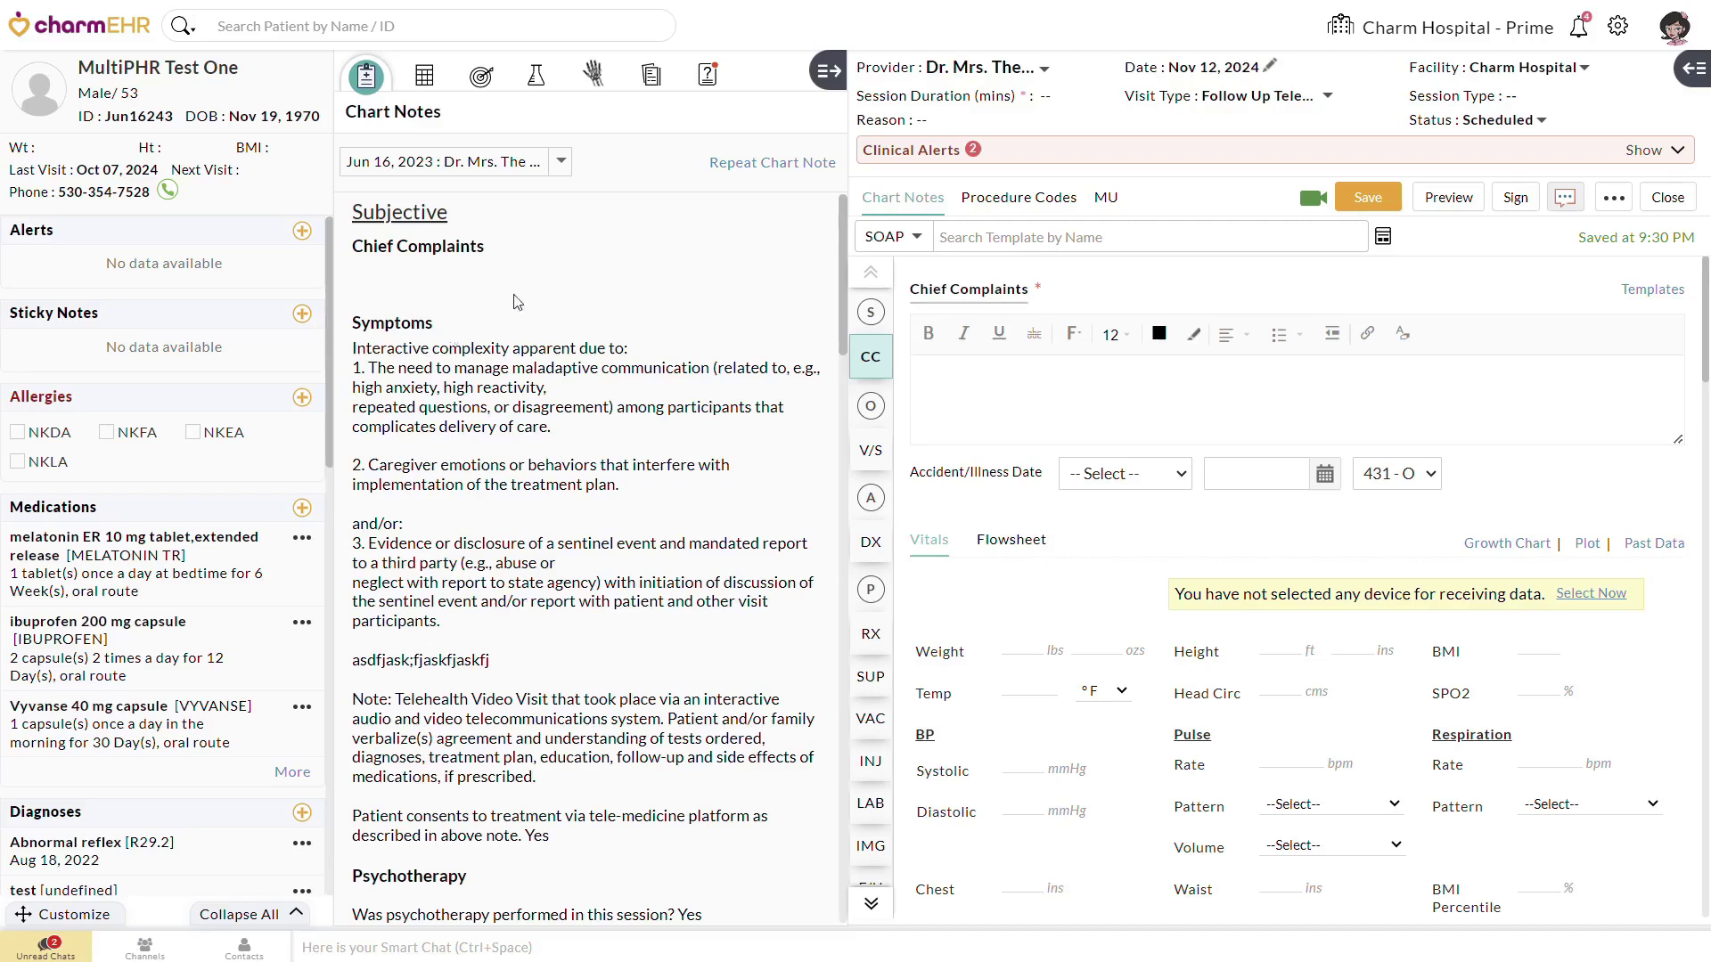
# - Reconcile the questionnaire answer 'Well, thank you' into Chief Complaints, preview and save
pyautogui.click(711, 82)
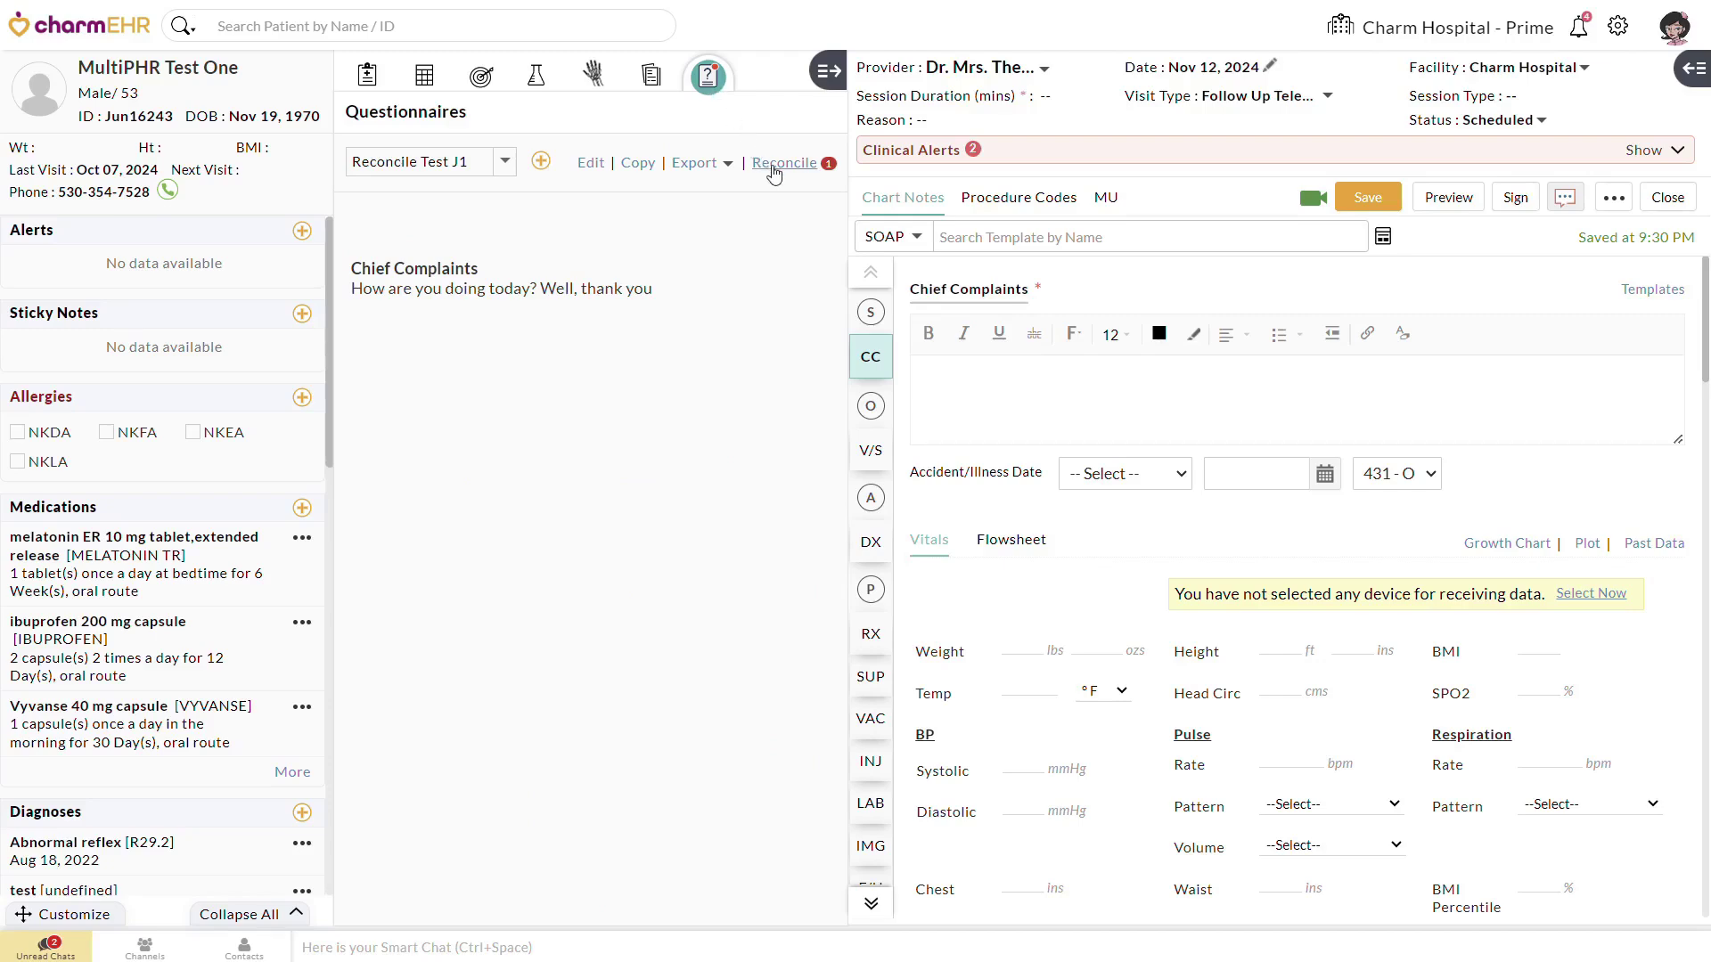
pyautogui.click(773, 165)
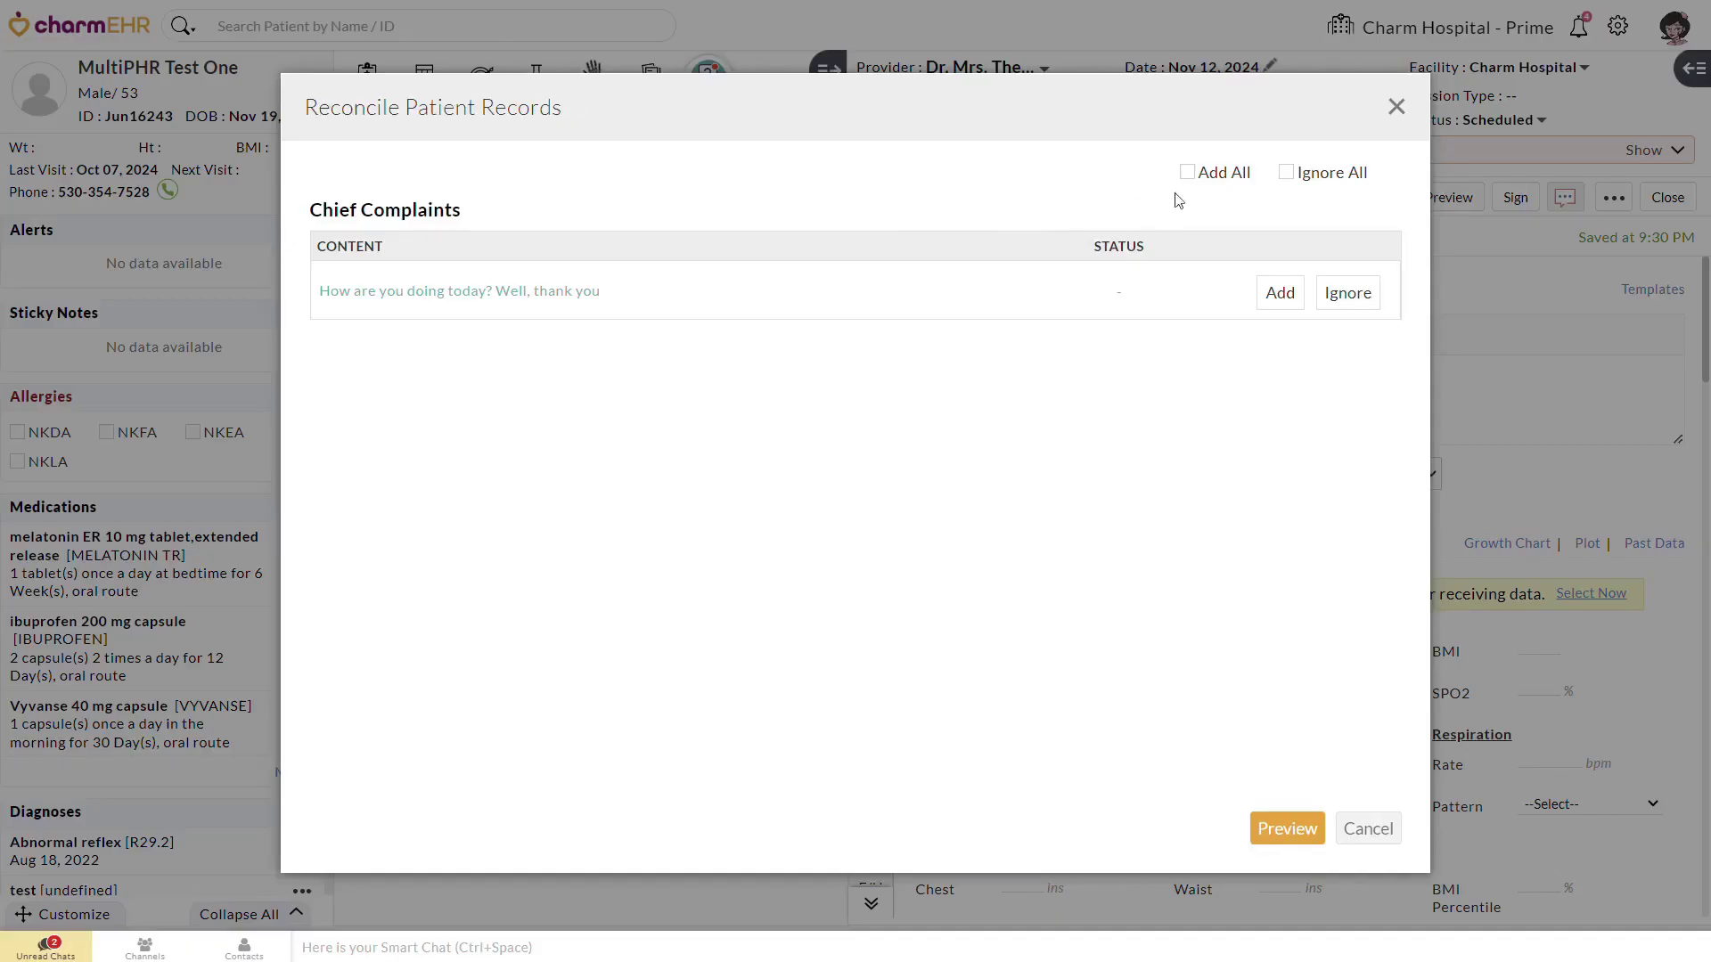
pyautogui.click(1281, 299)
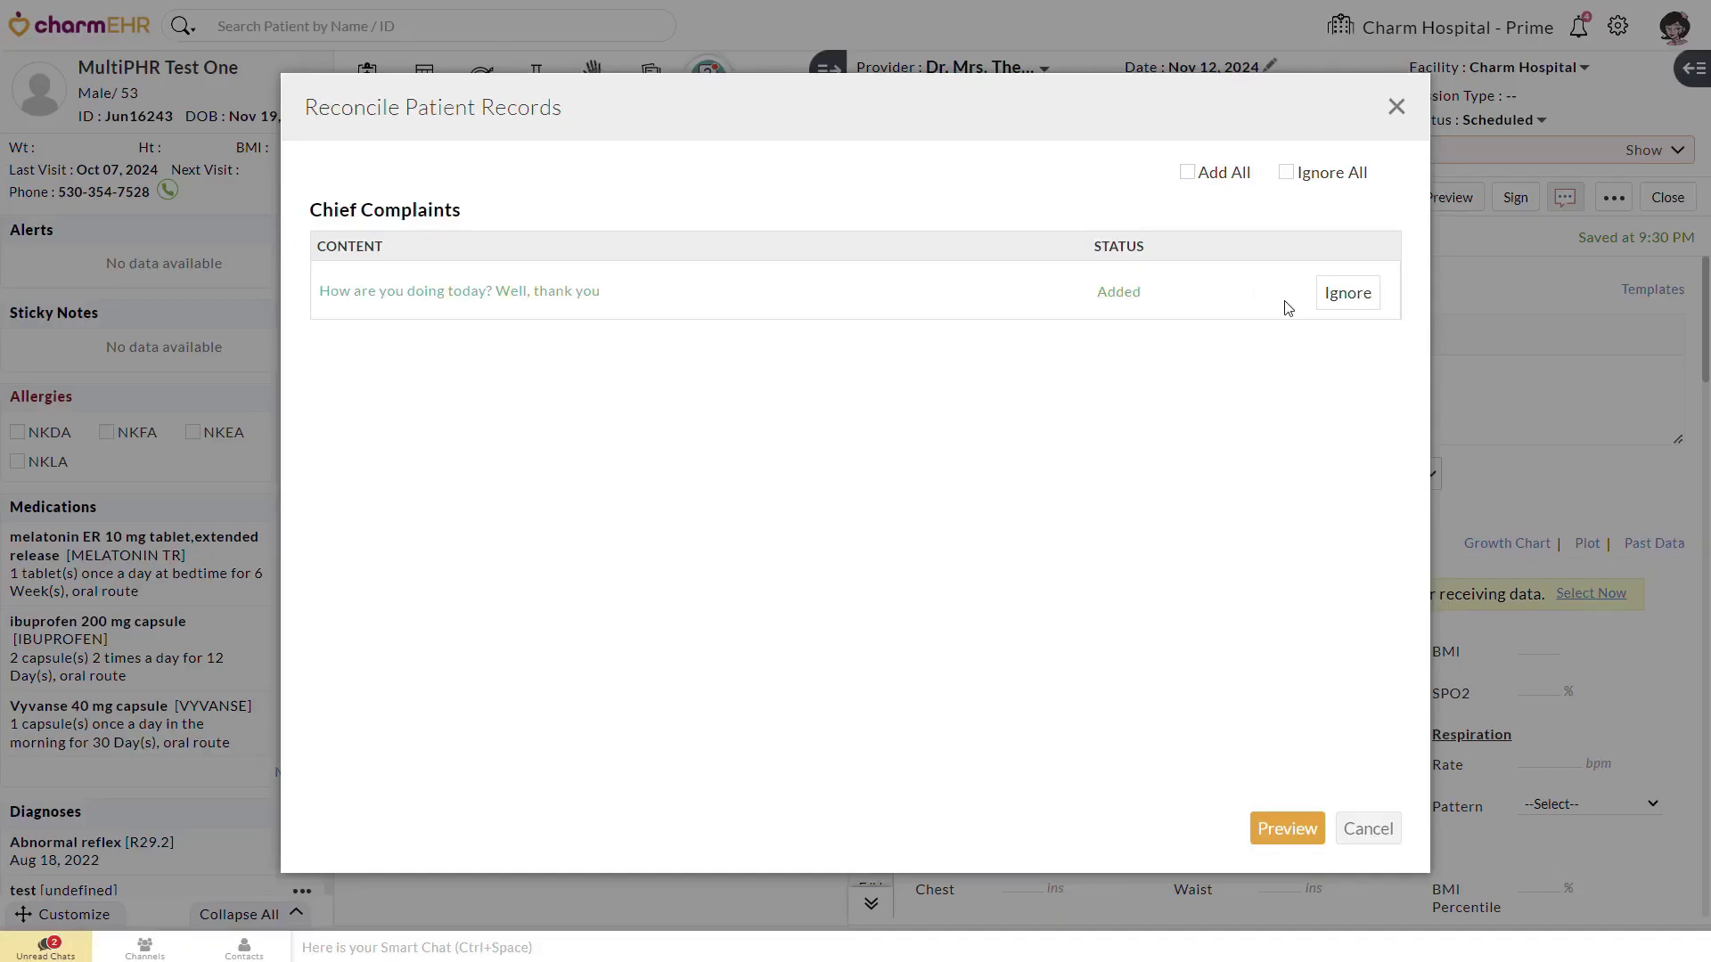
pyautogui.click(1289, 831)
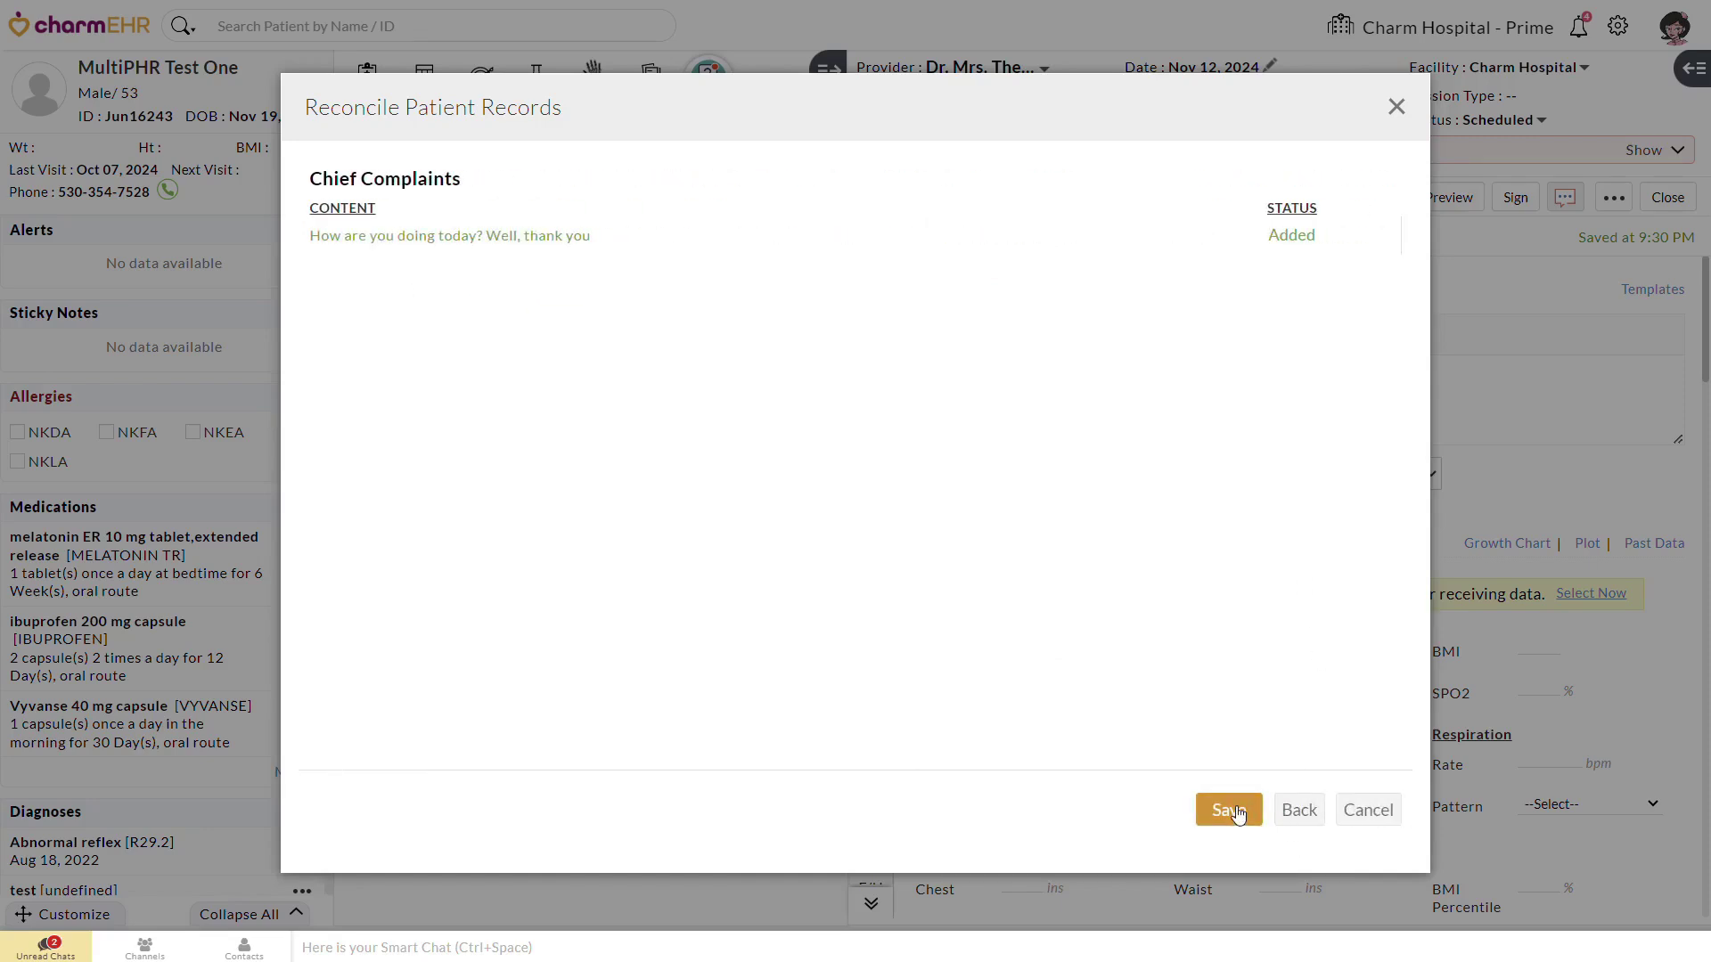
pyautogui.click(1237, 813)
pyautogui.click(468, 161)
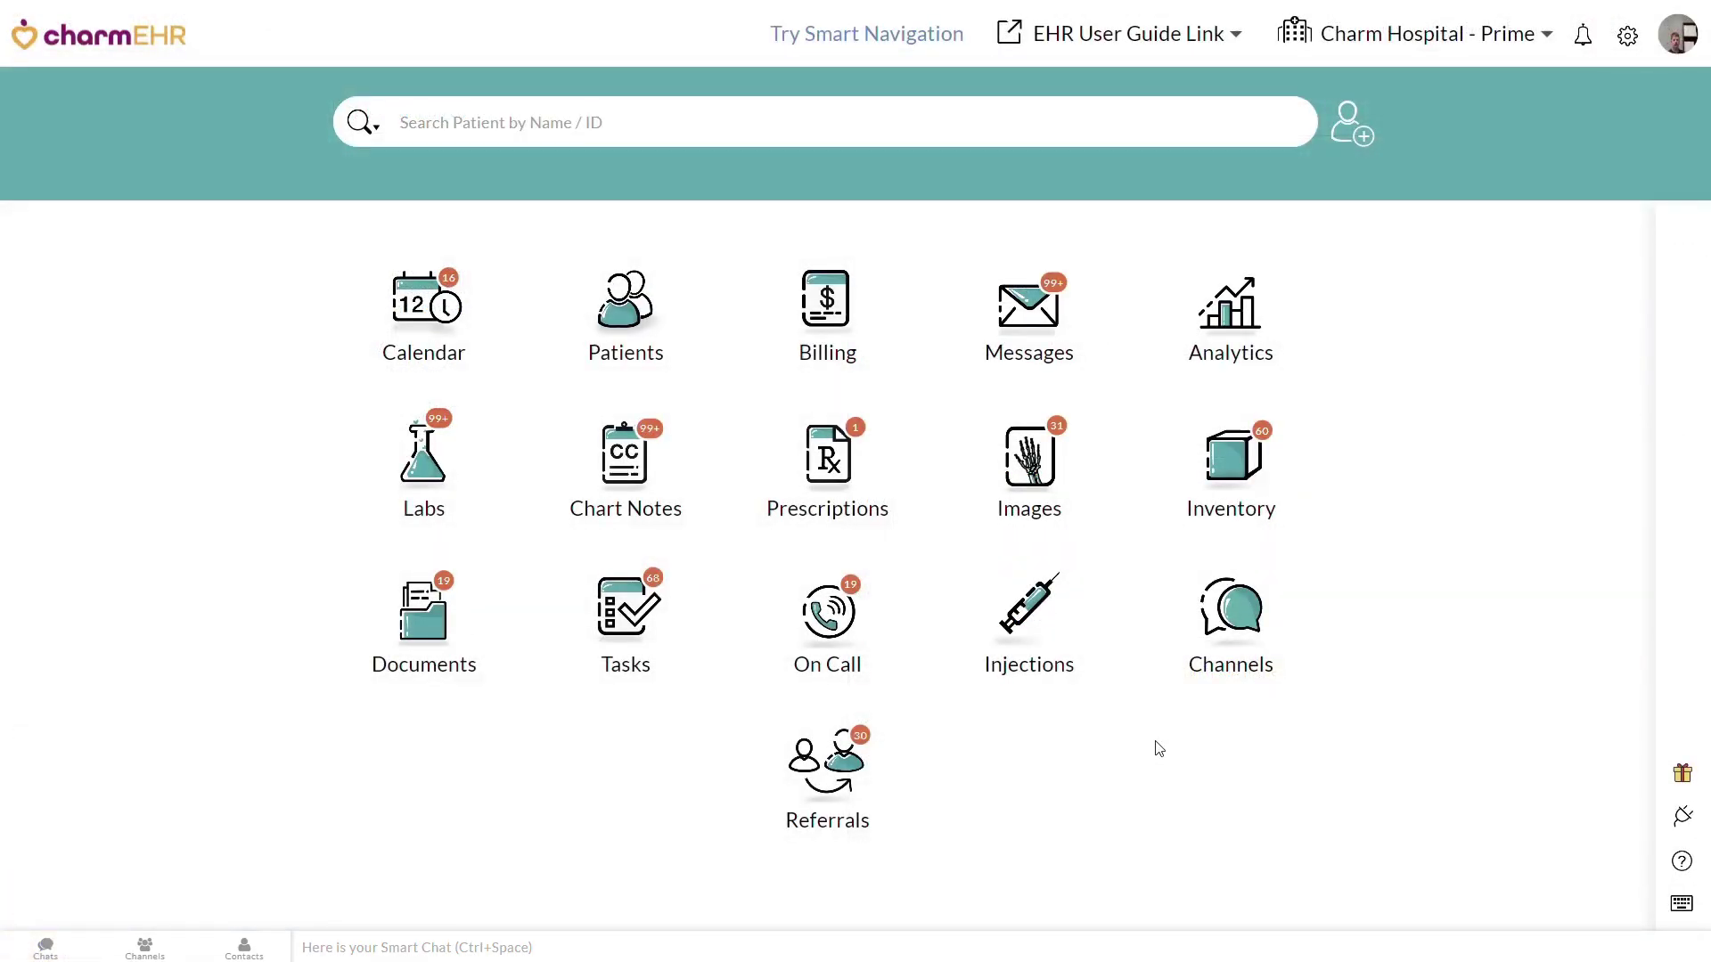
# - Open Analytics and select the Patient Feedback report under Others in Default Reports
pyautogui.click(1227, 300)
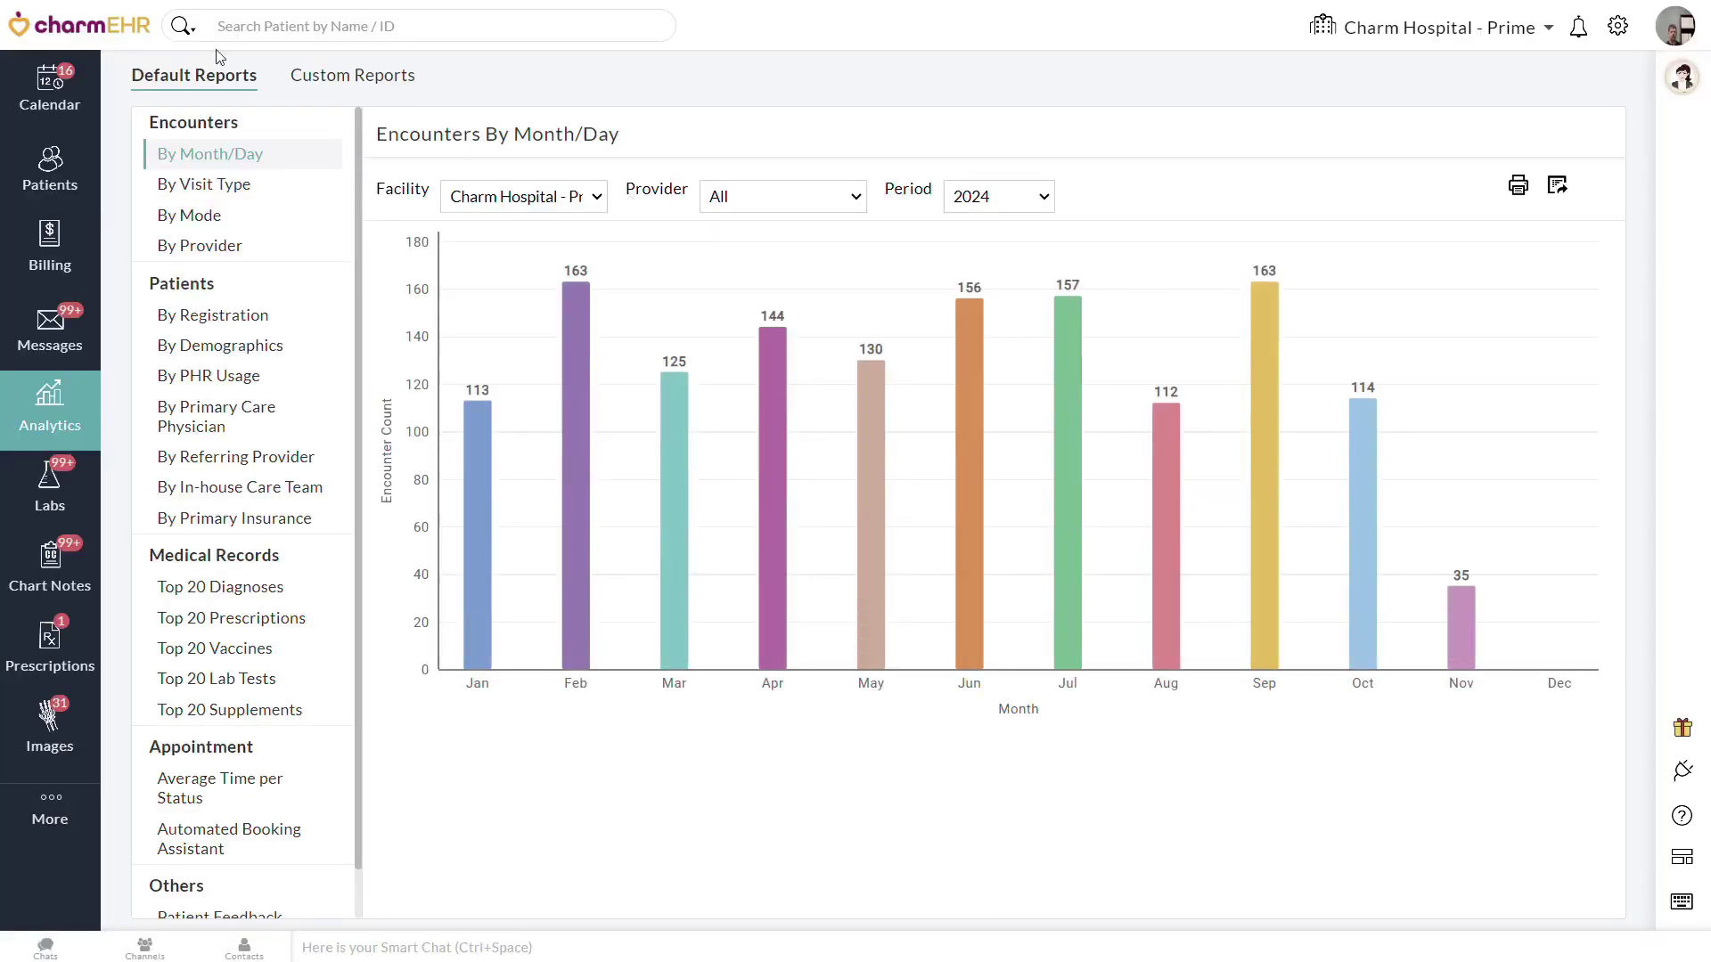
pyautogui.scroll(-1, 214, 464)
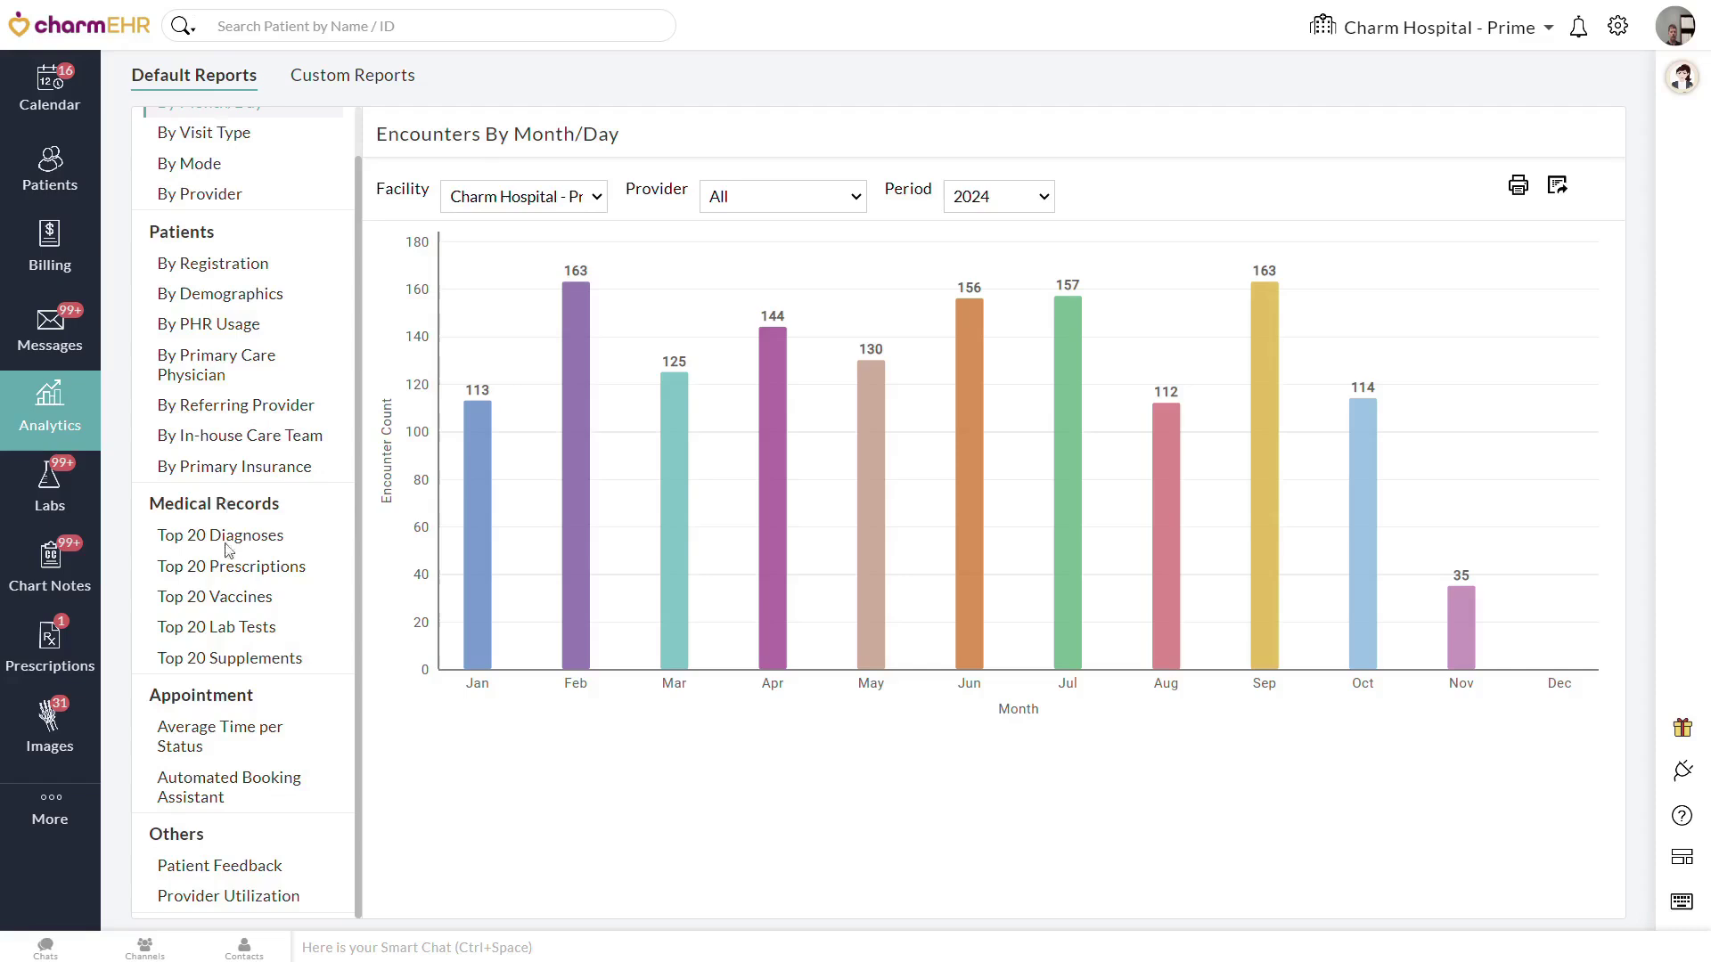
pyautogui.click(200, 872)
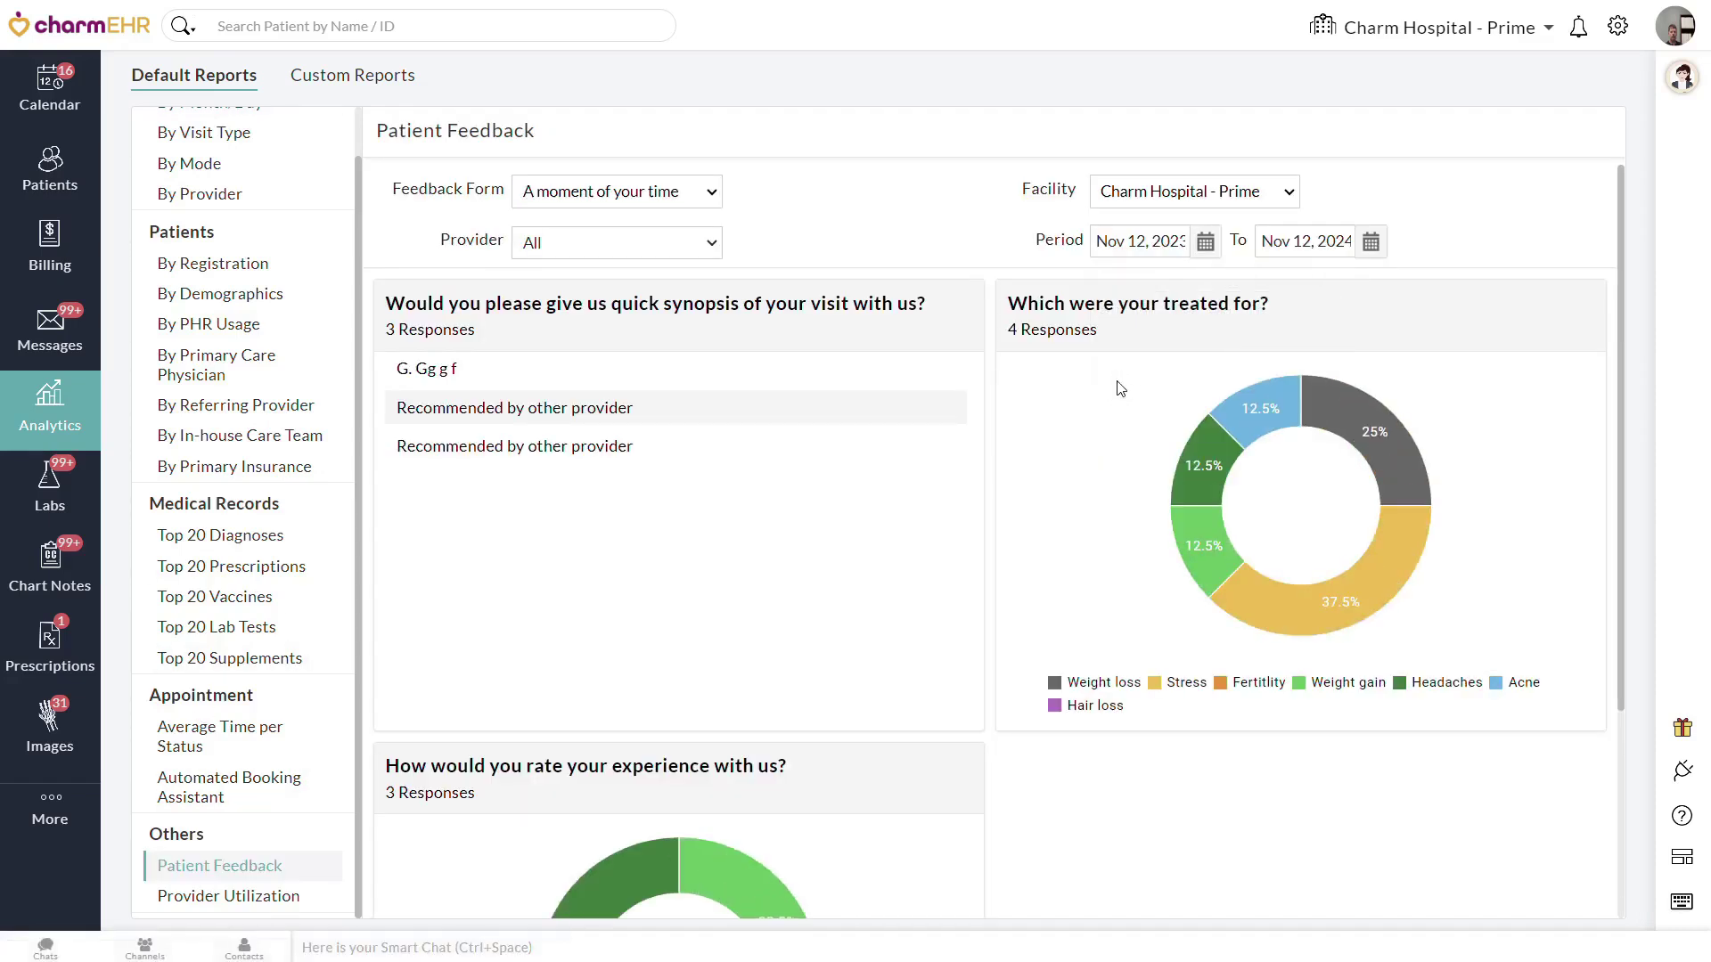